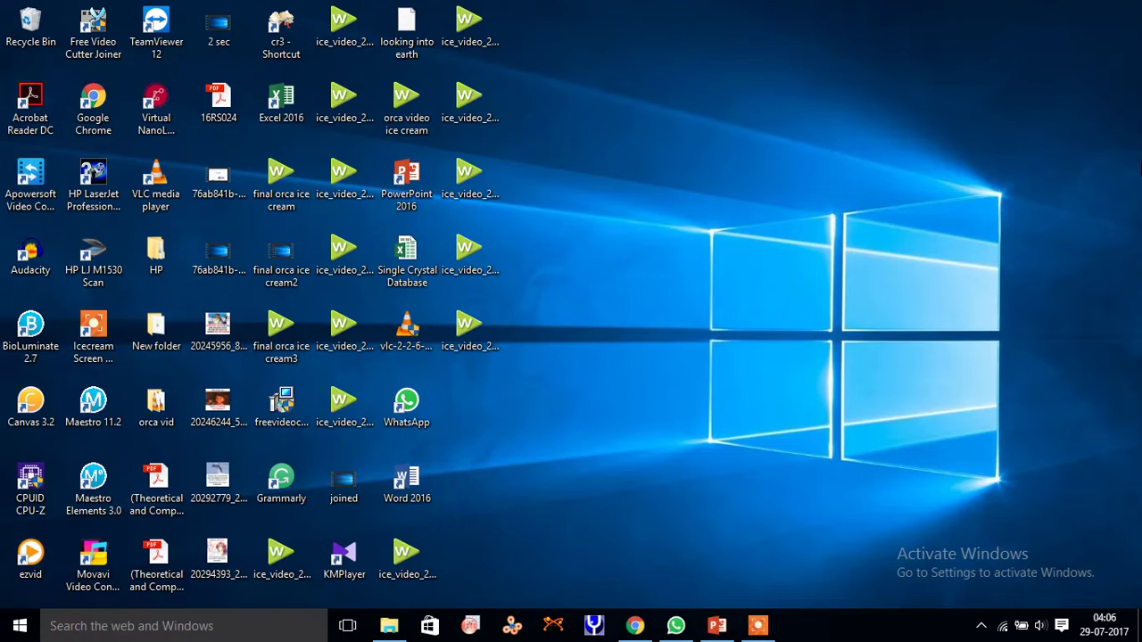
Google 'quantum chemistry software' and open Wikipedia's list of quantum chemistry and solid-state physics software
left_click(634, 626)
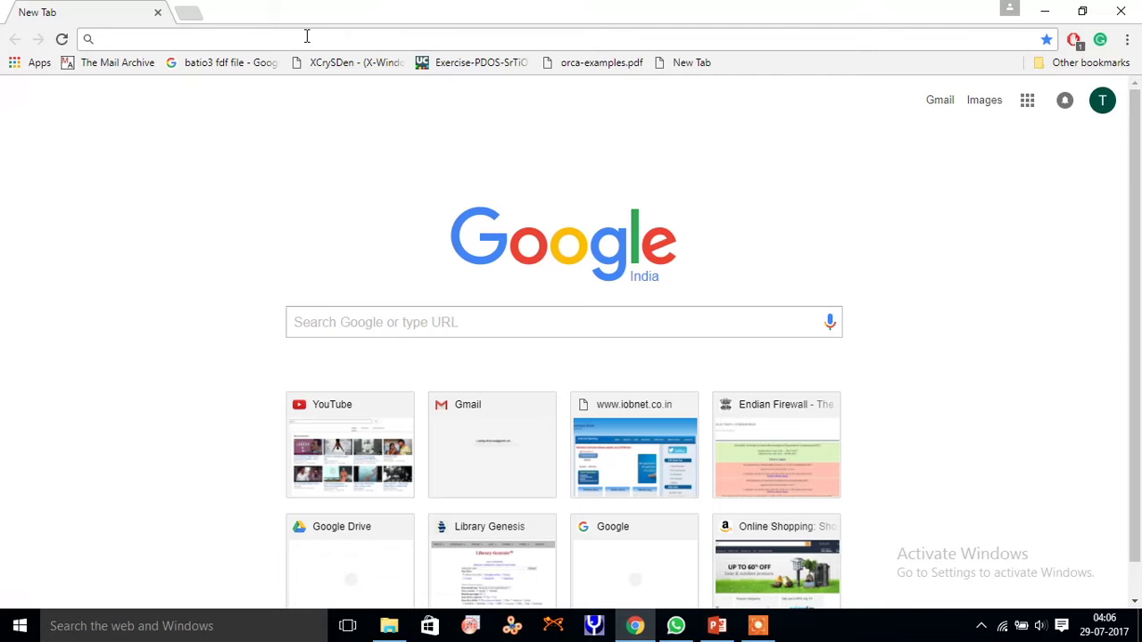
type("qua")
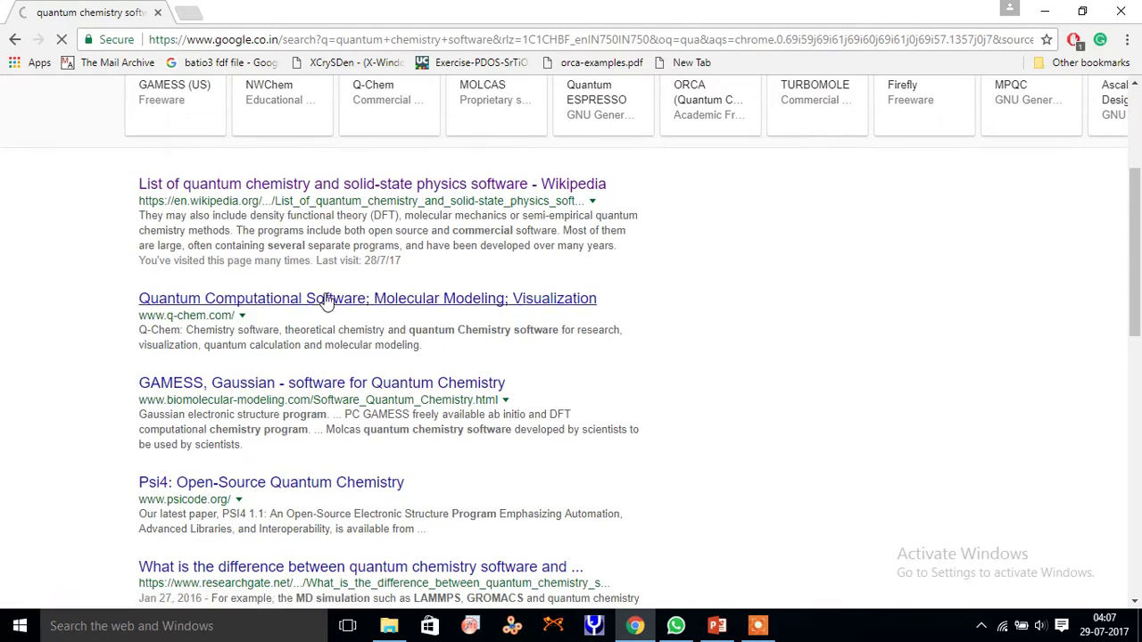
left_click(304, 183)
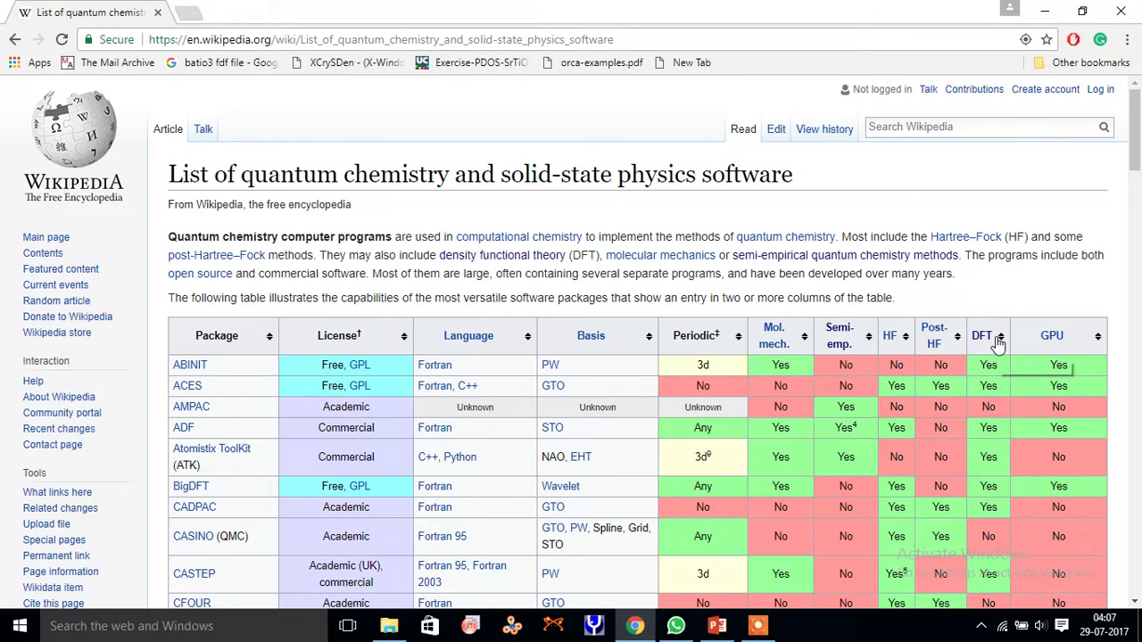
Sort the software table by DFT, HF, Post-HF and License, with Academic packages first
left_click(997, 344)
left_click(997, 343)
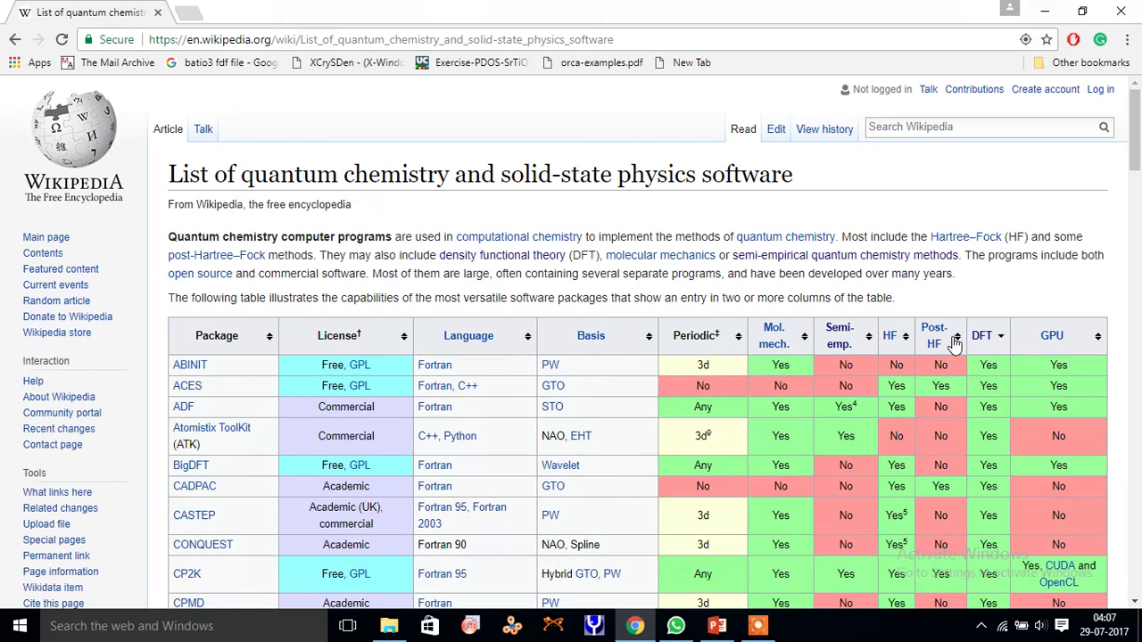
left_click(908, 345)
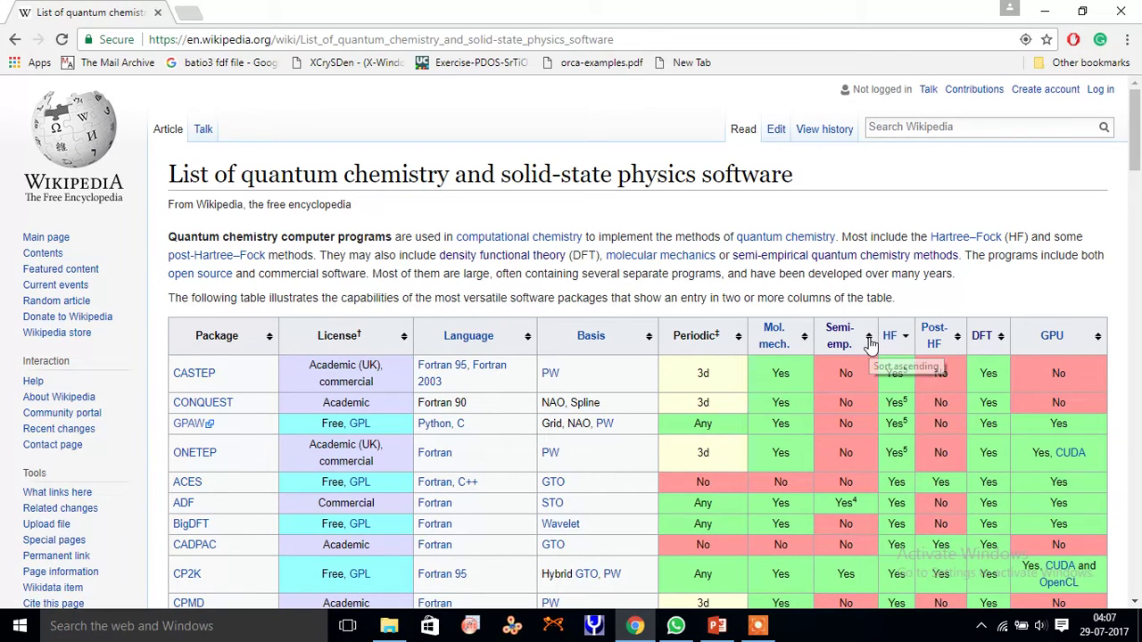
left_click(957, 346)
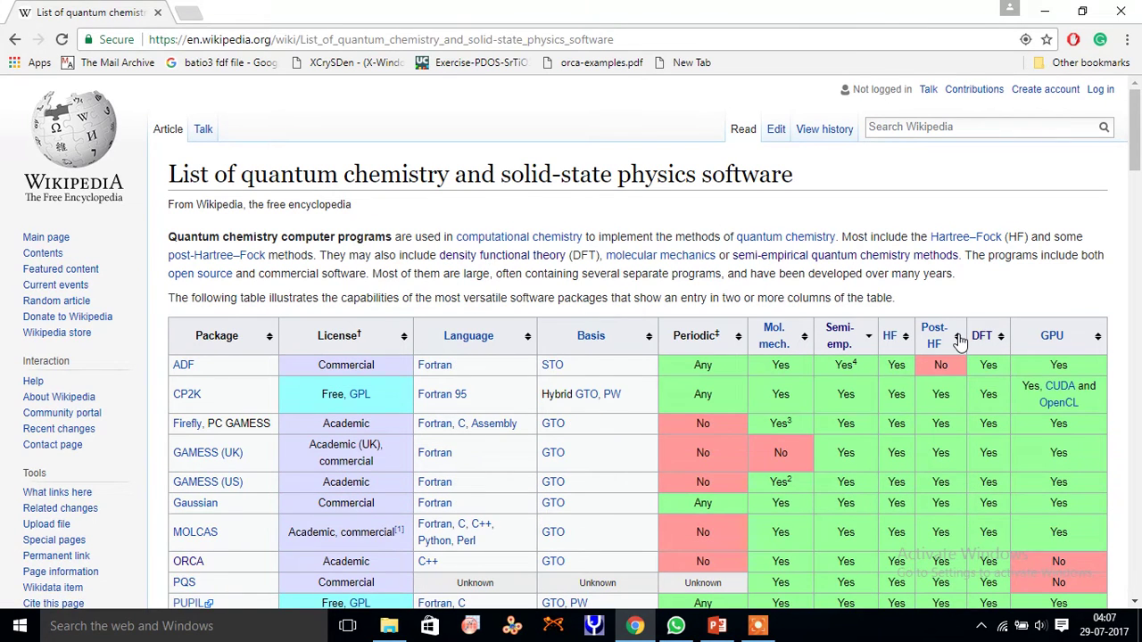
left_click(957, 345)
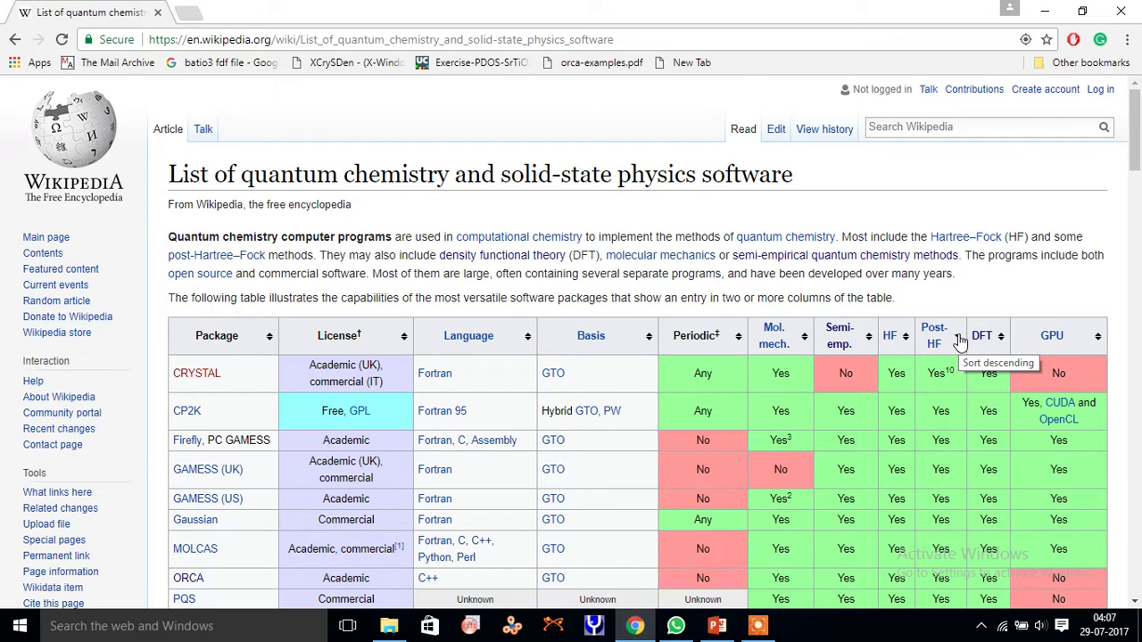
left_click(401, 344)
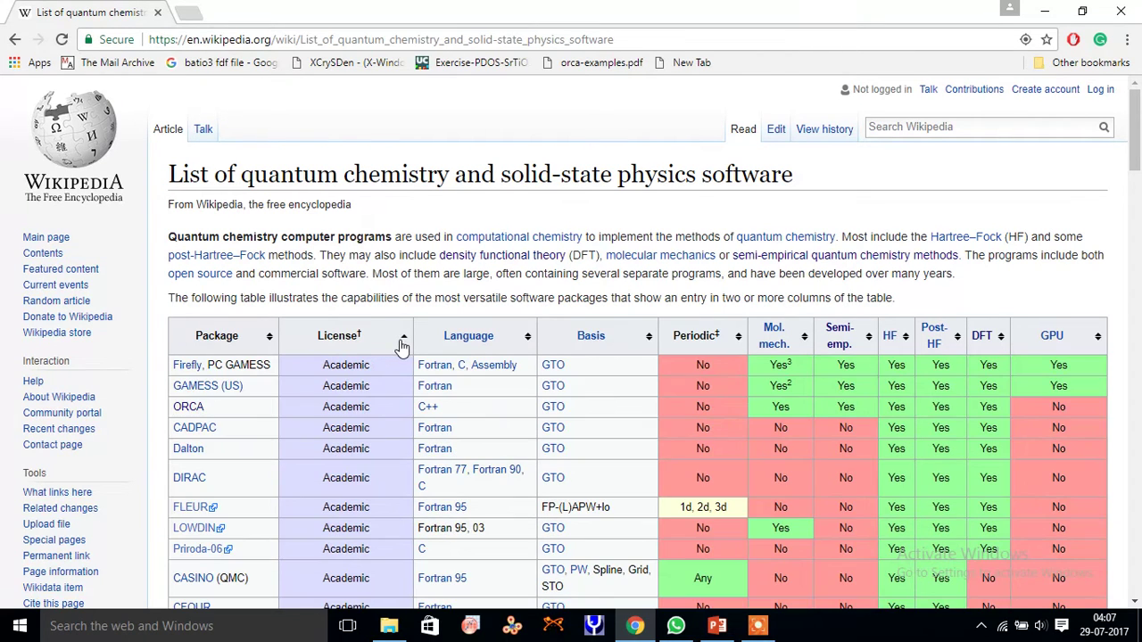
Scroll through the sorted table and highlight the ORCA entry
scroll(390, 395, "down", 4)
scroll(390, 395, "down", 6)
scroll(390, 395, "down", 5)
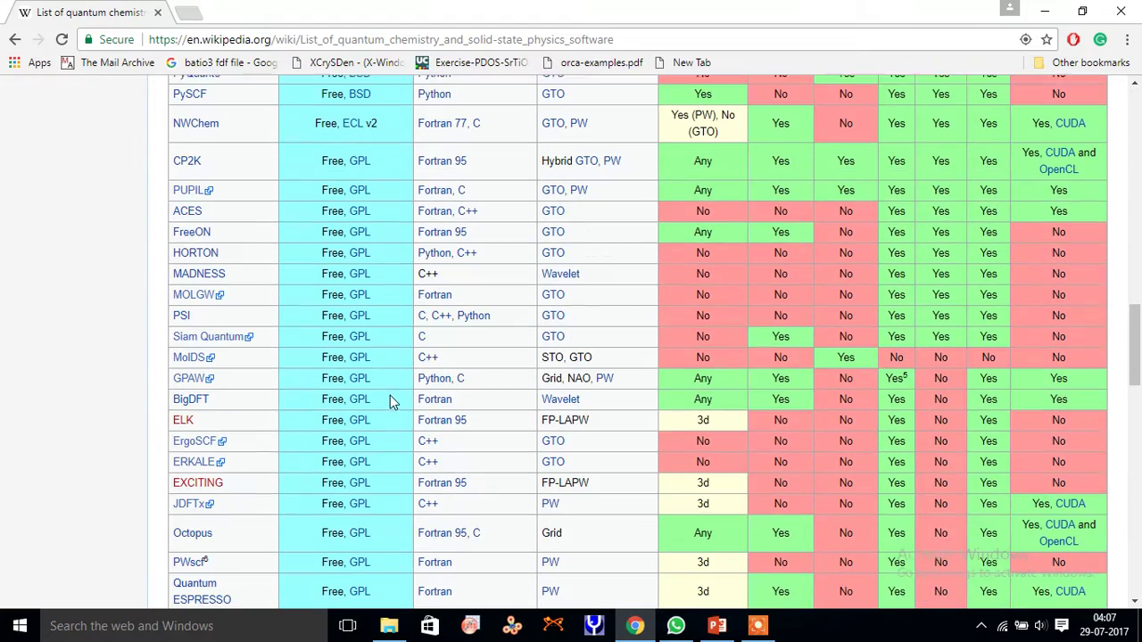
scroll(420, 431, "up", 3)
scroll(419, 431, "up", 6)
scroll(421, 429, "up", 6)
scroll(421, 429, "up", 2)
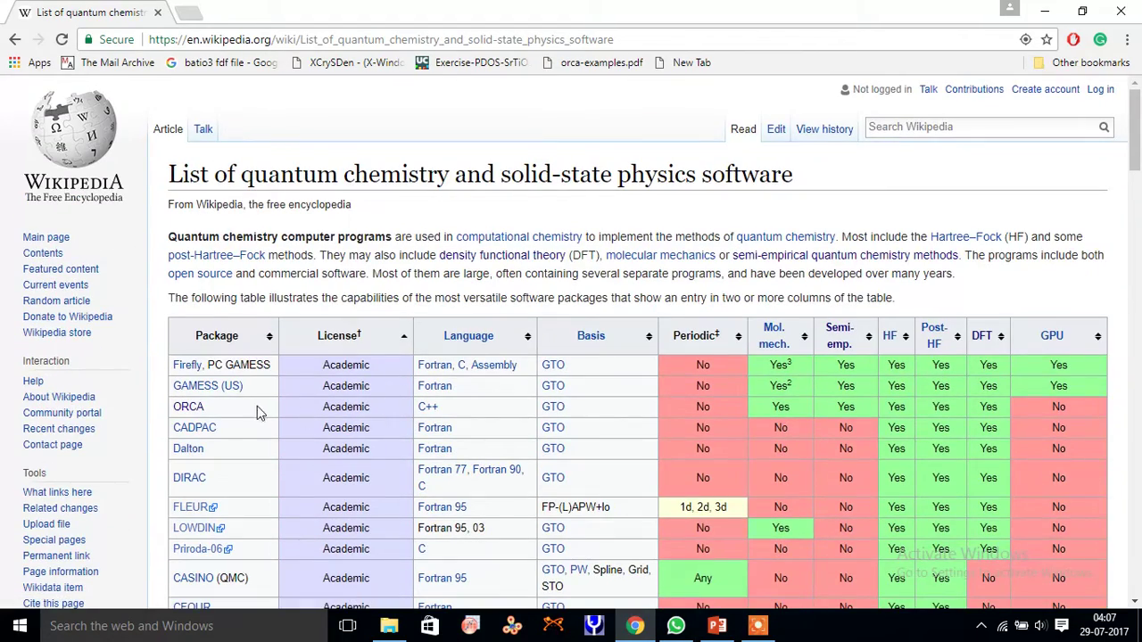
left_click_drag(207, 407, 173, 408)
Open the ORCA Wikipedia article and follow its official website link
left_click(186, 408)
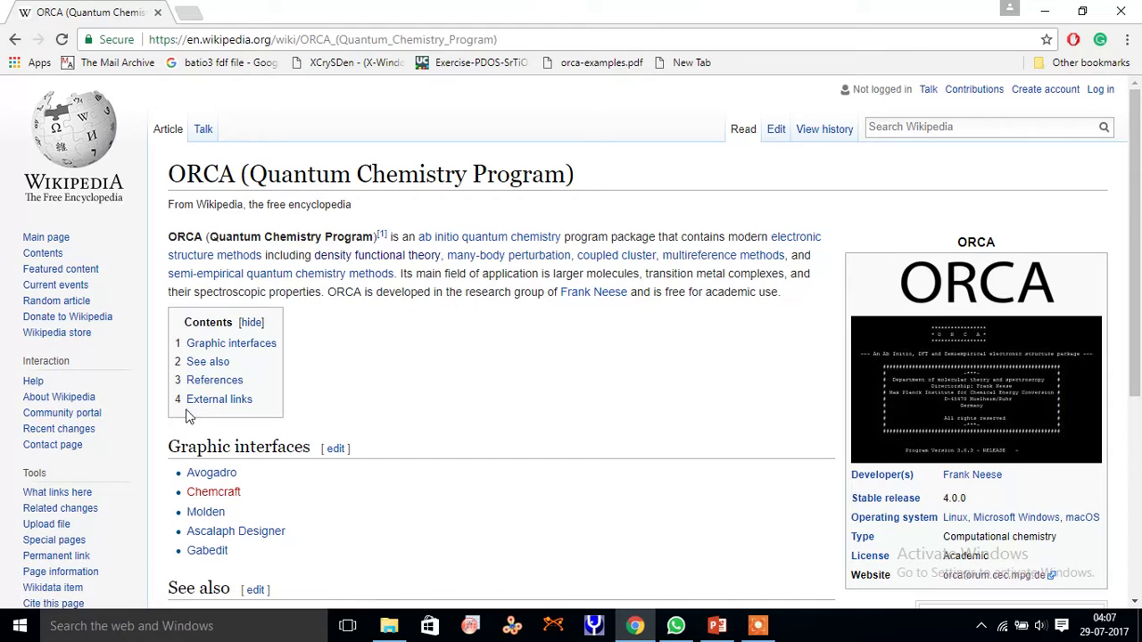
scroll(312, 330, "down", 4)
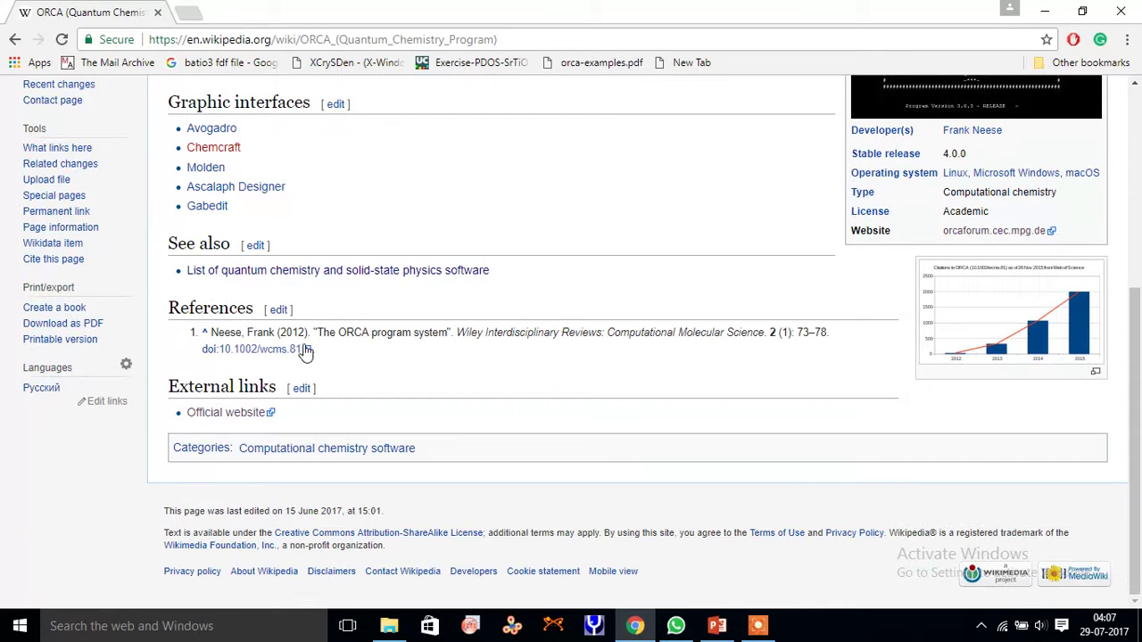
left_click(240, 418)
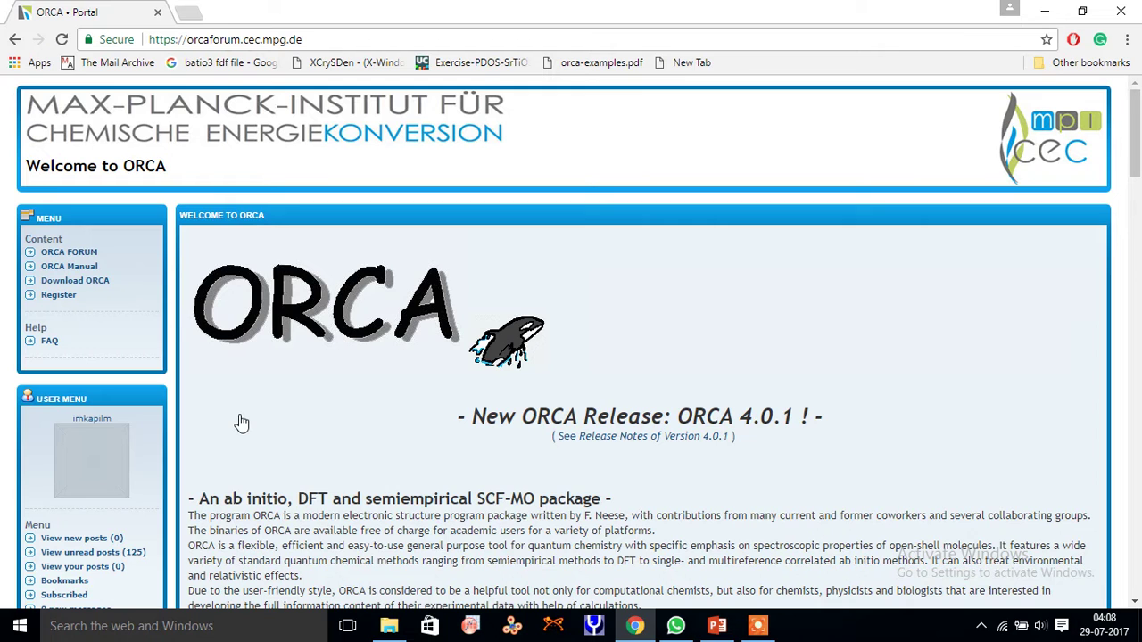
Open the ORCA downloads page in a new tab and inspect the 4.0.0 version number
left_click(75, 284)
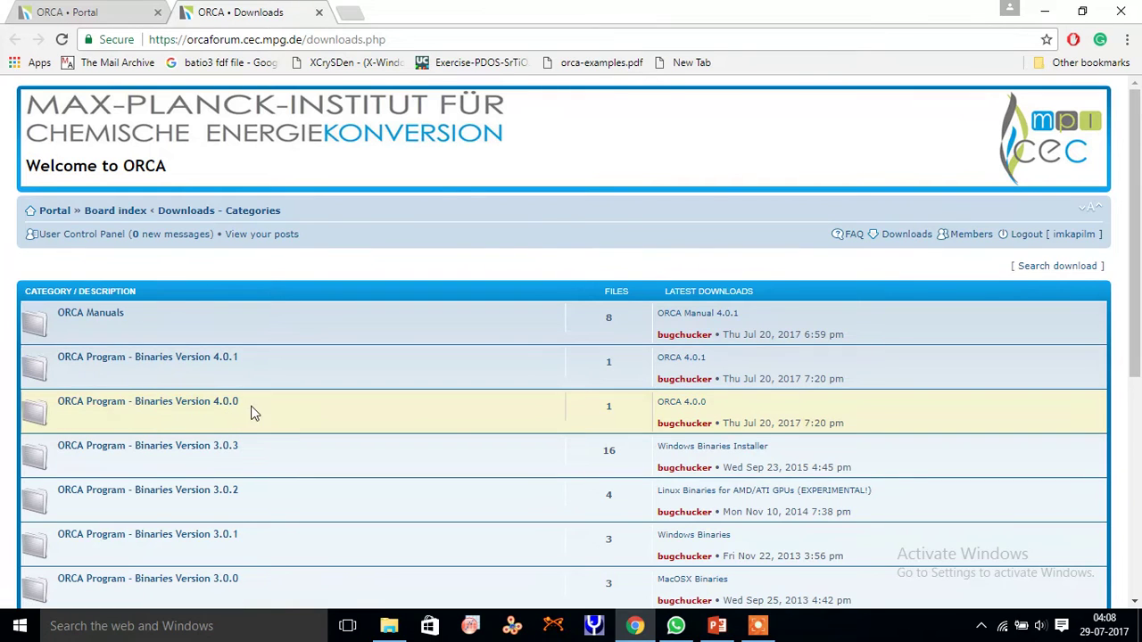
left_click_drag(239, 404, 212, 404)
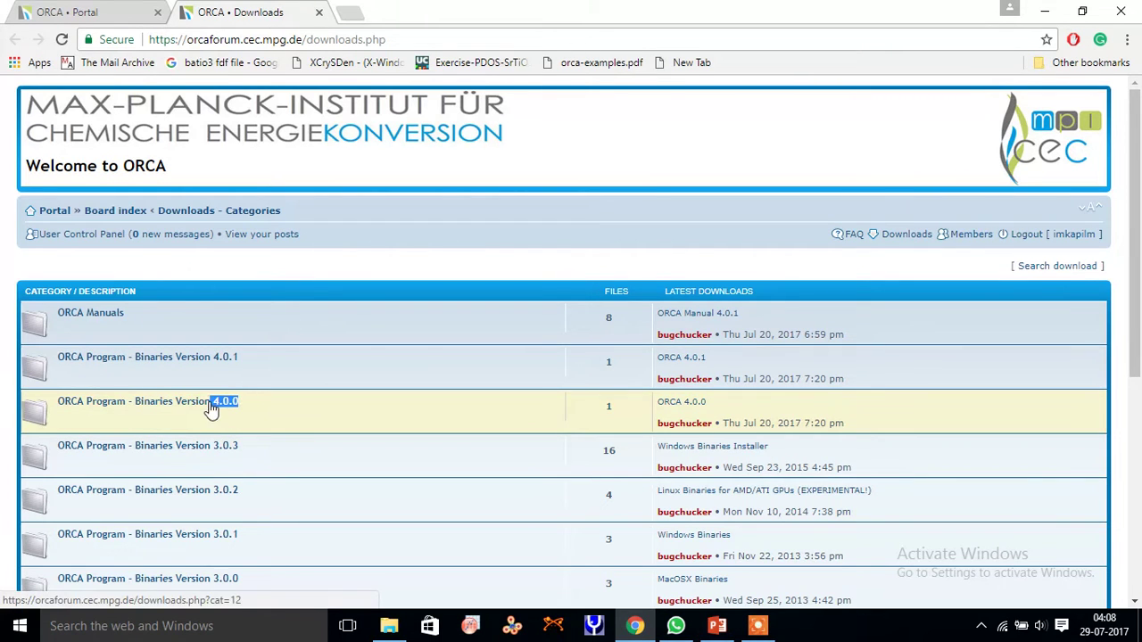
left_click(276, 411)
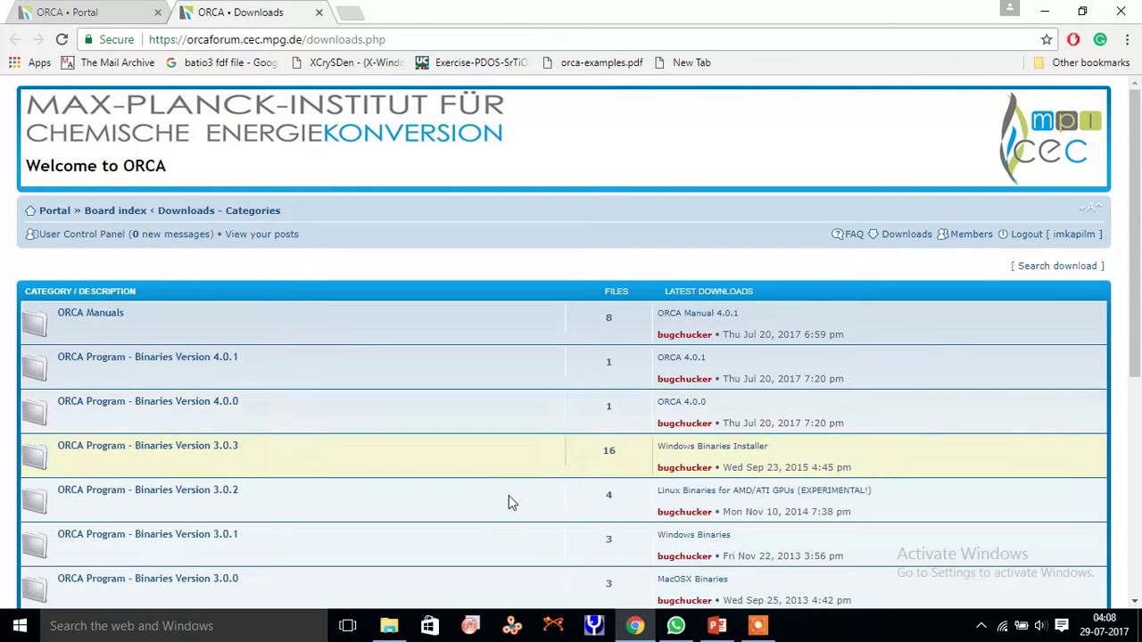
Bring the orca folder window forward and select the Orca_4_0_0_Win64 installer
left_click(388, 627)
left_click(258, 349)
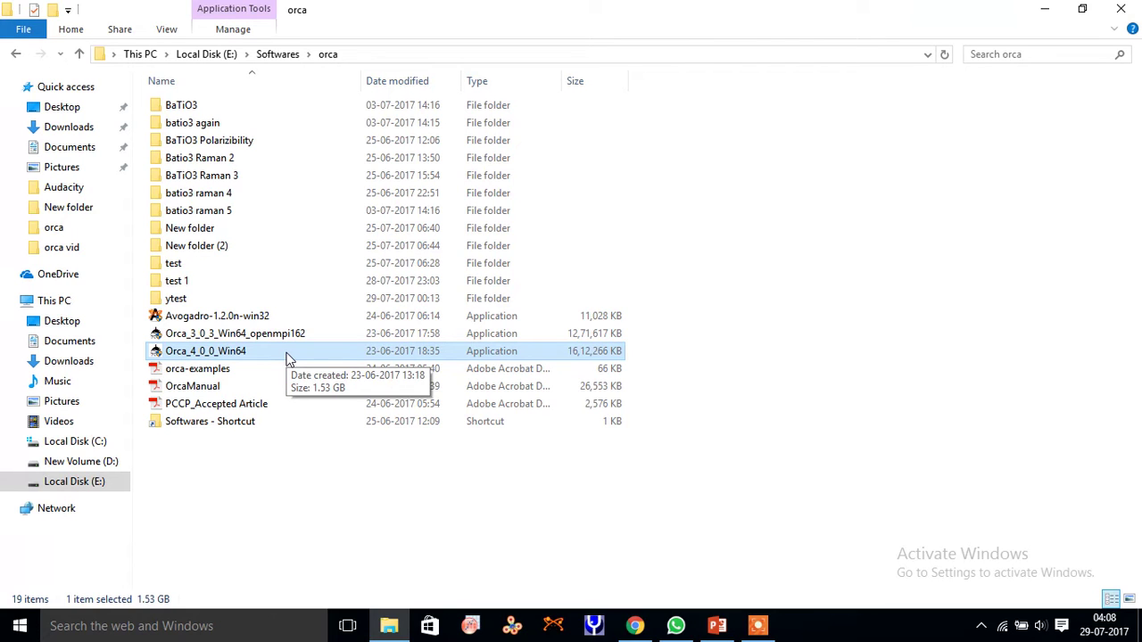
Open OrcaManual at fit-width and search it for 'raman'
double_click(195, 389)
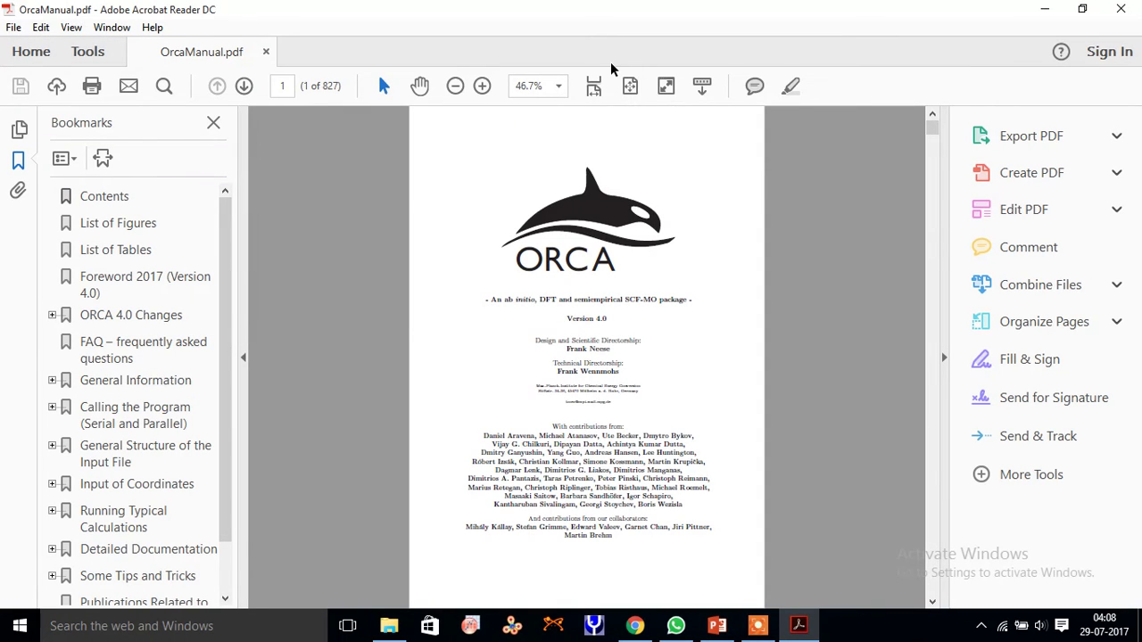
left_click(592, 87)
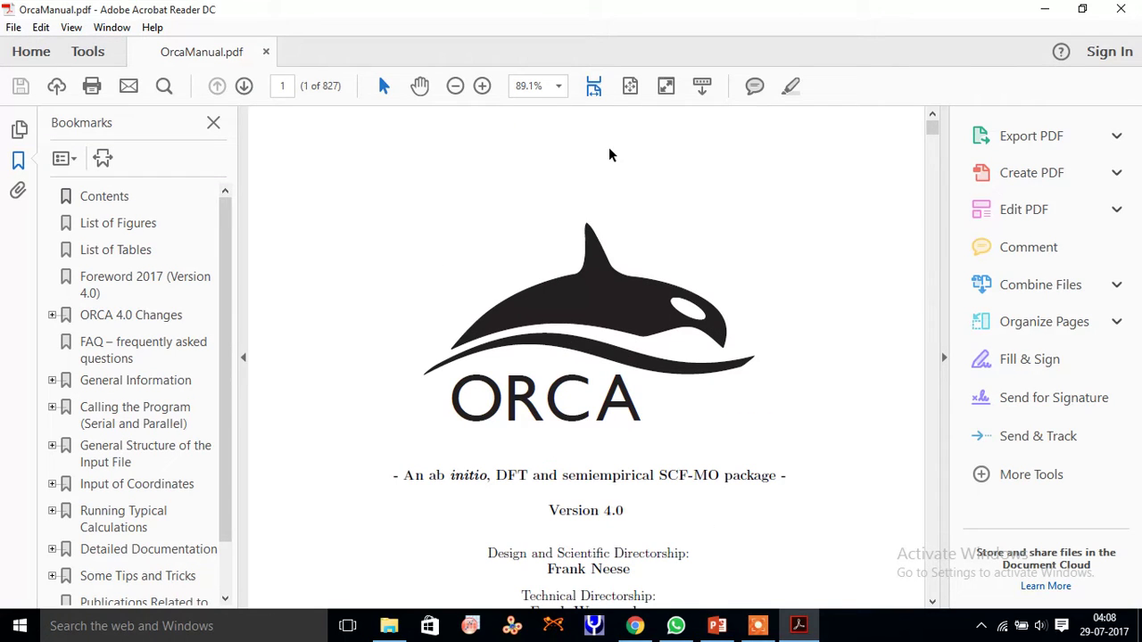
key("ctrl+f")
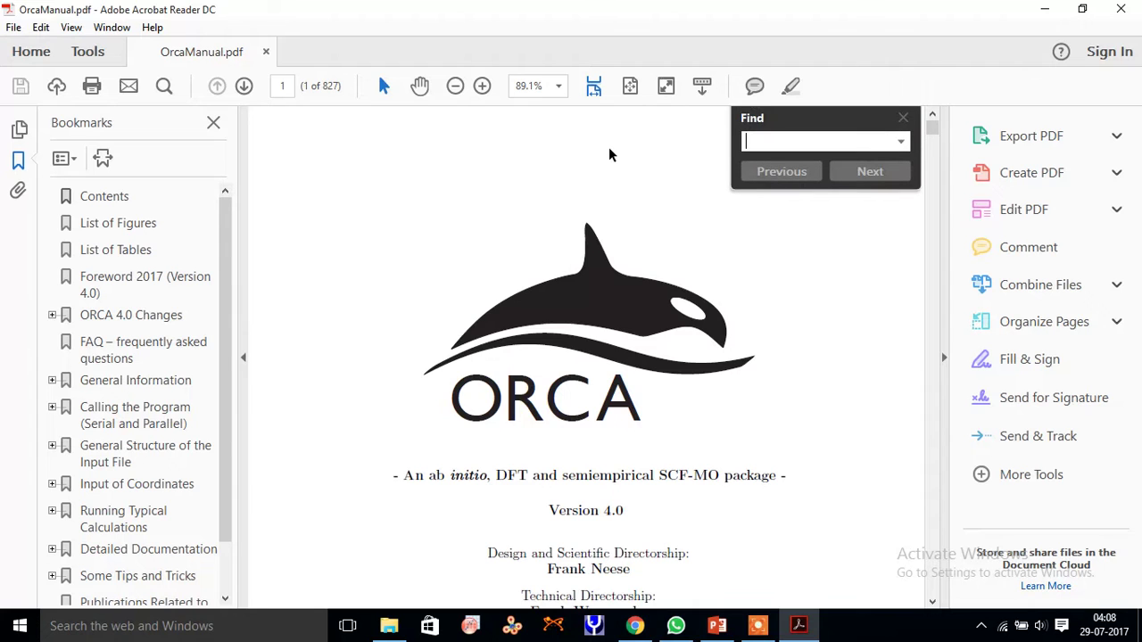
type("raman")
key("Return")
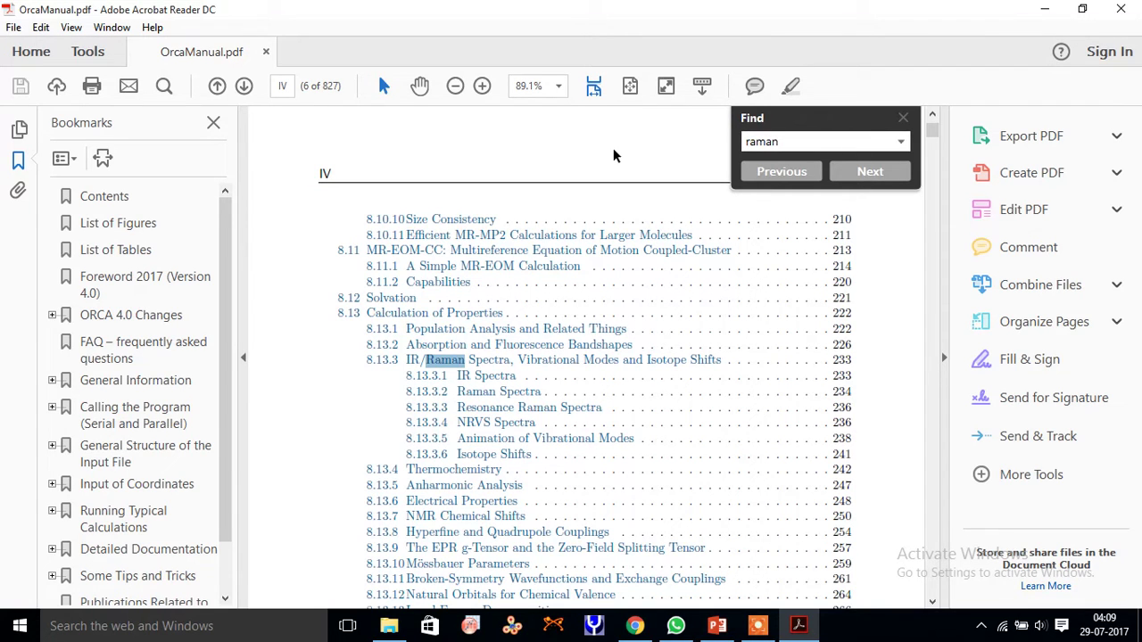
Jump to the manual's Raman Spectra section
left_click(517, 392)
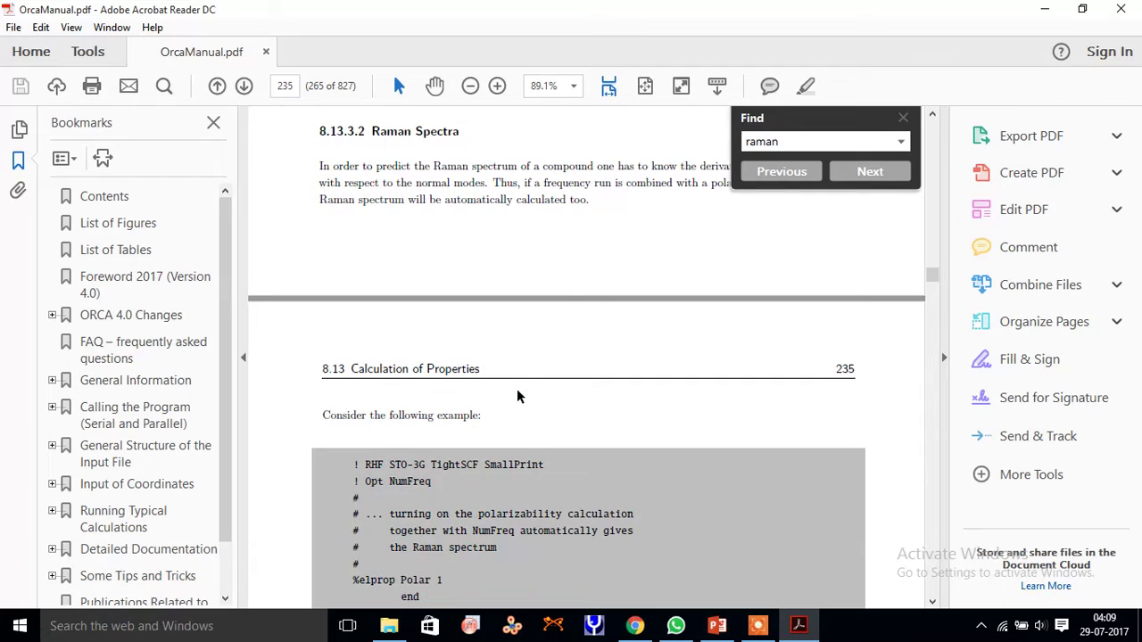
scroll(582, 284, "down", 3)
scroll(586, 284, "down", 5)
scroll(586, 283, "down", 5)
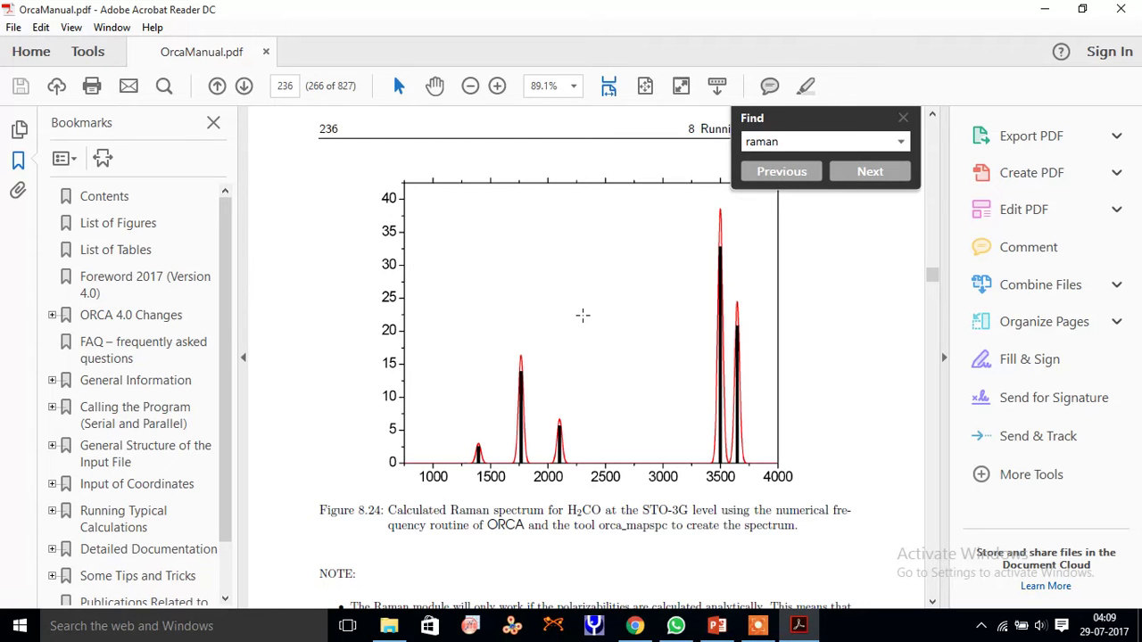
Scroll back to Figure 8.23's predicted IR spectrum on page 234 and close the search
scroll(583, 315, "up", 3)
scroll(582, 314, "up", 3)
scroll(582, 314, "up", 3)
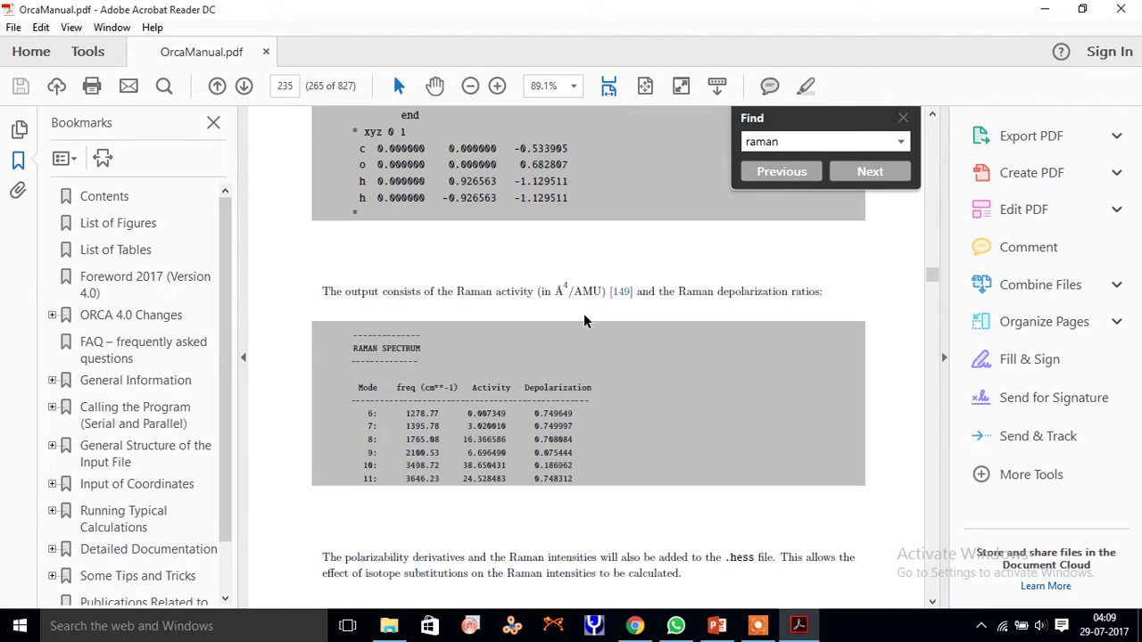
scroll(583, 313, "up", 3)
scroll(583, 314, "up", 3)
scroll(584, 313, "up", 3)
scroll(583, 313, "up", 3)
scroll(583, 313, "up", 3)
left_click_drag(615, 312, 616, 315)
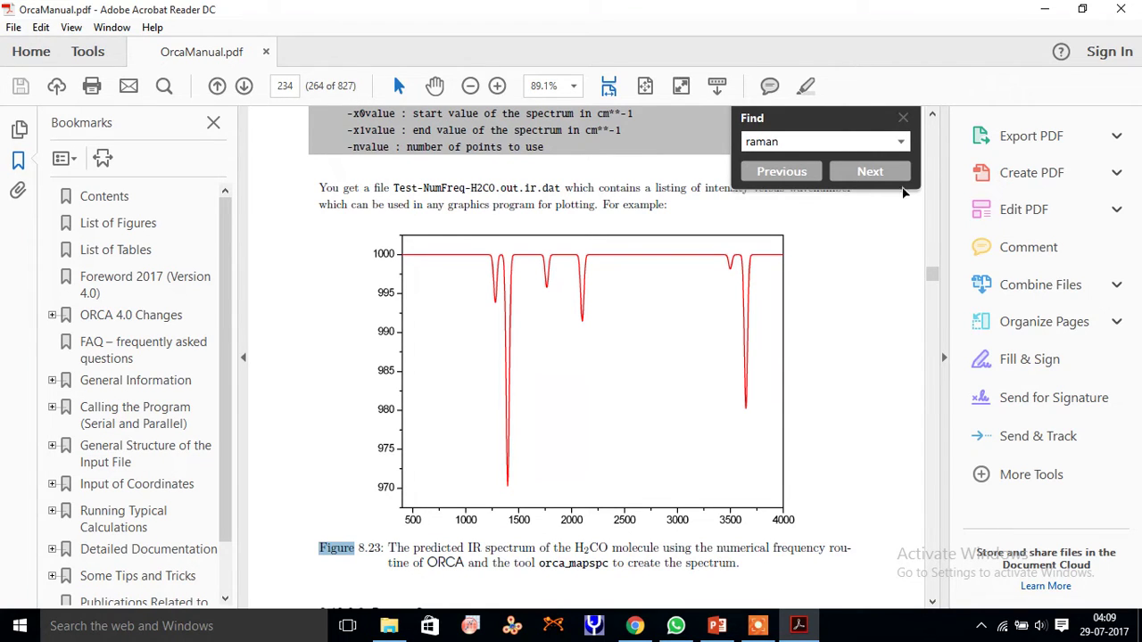
left_click(903, 116)
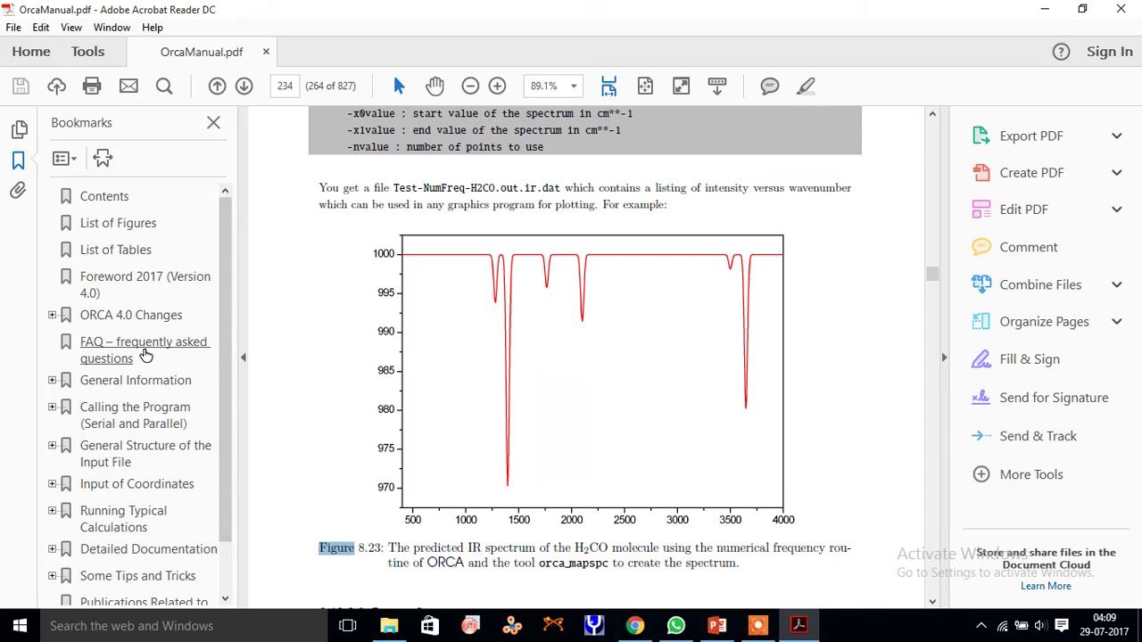
Jump to 'General Structure of the Input File' and try selecting lines of its example input
left_click(121, 468)
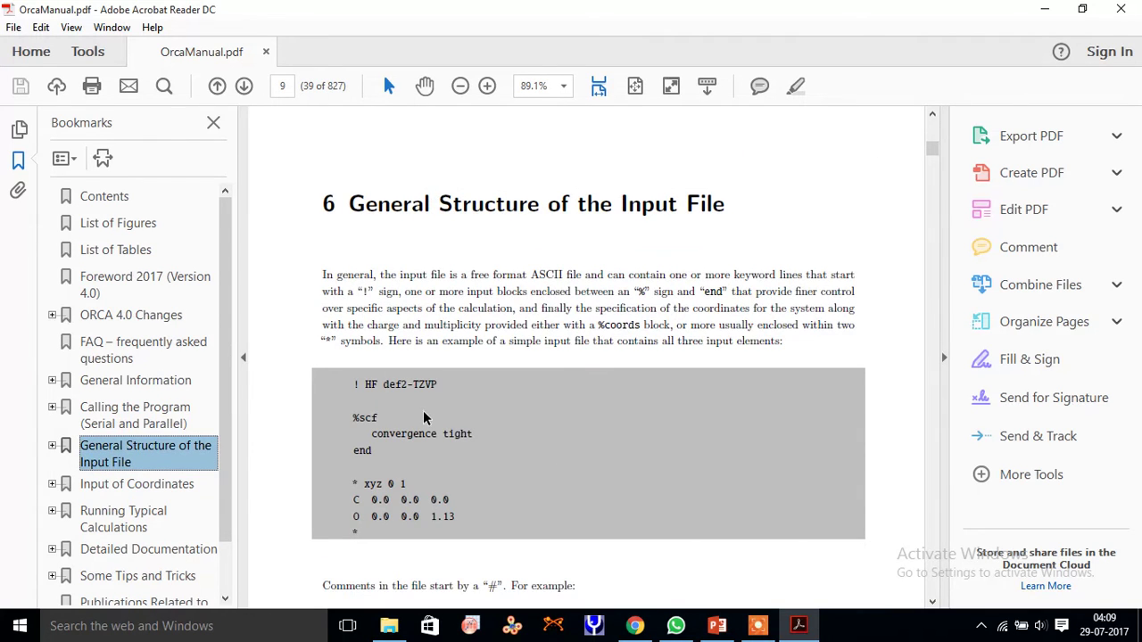
scroll(423, 413, "down", 1)
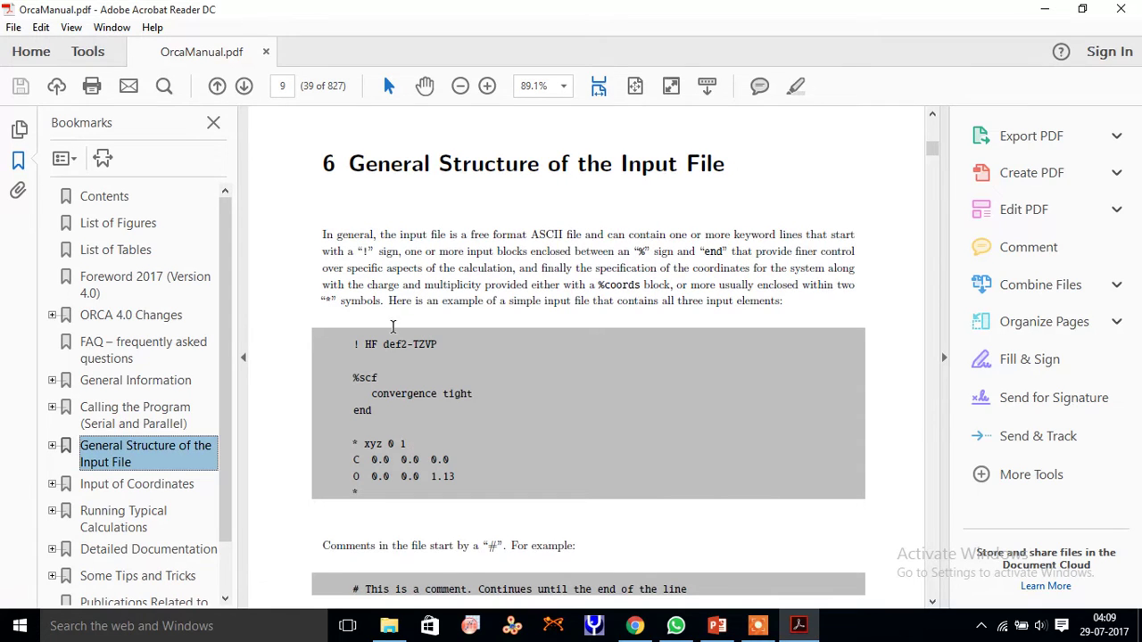
left_click_drag(366, 344, 440, 346)
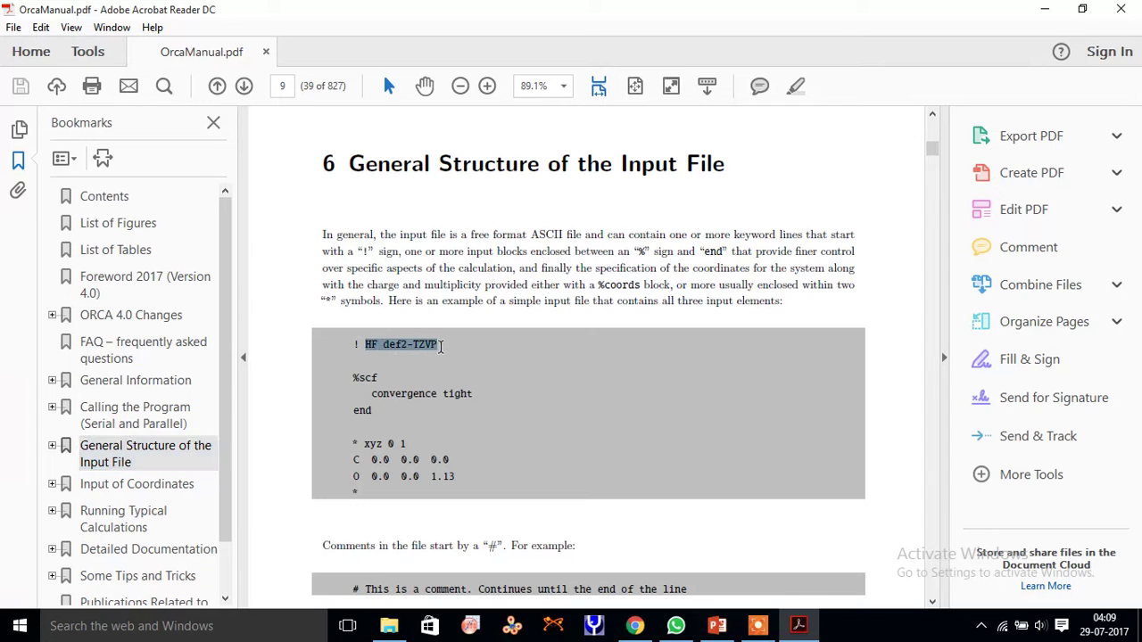
triple_click(474, 394)
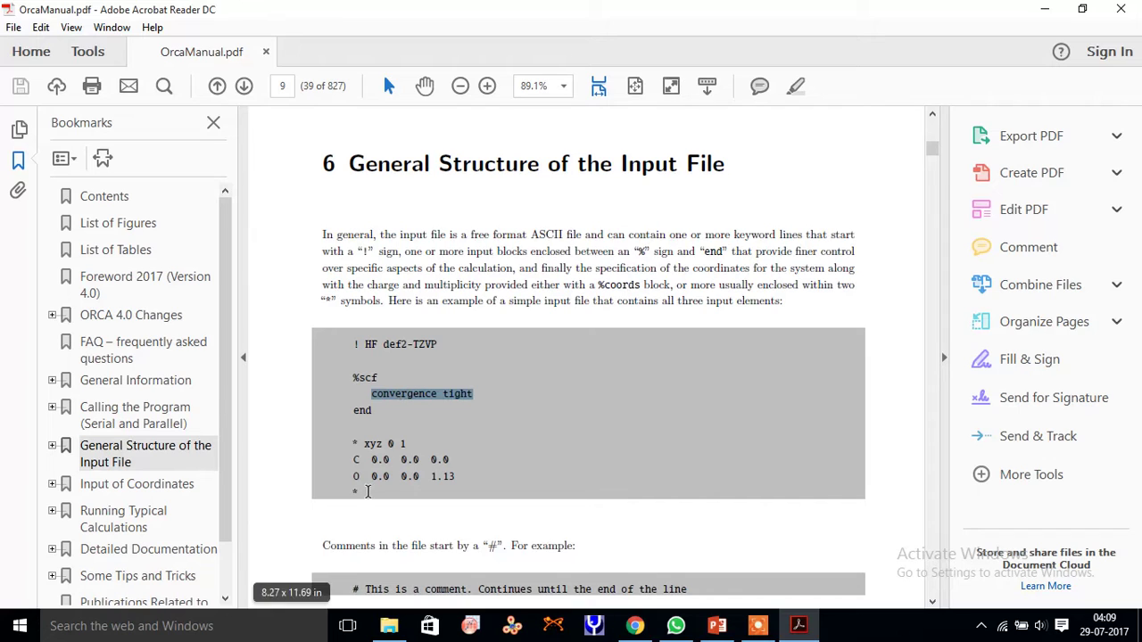
left_click_drag(360, 478, 346, 443)
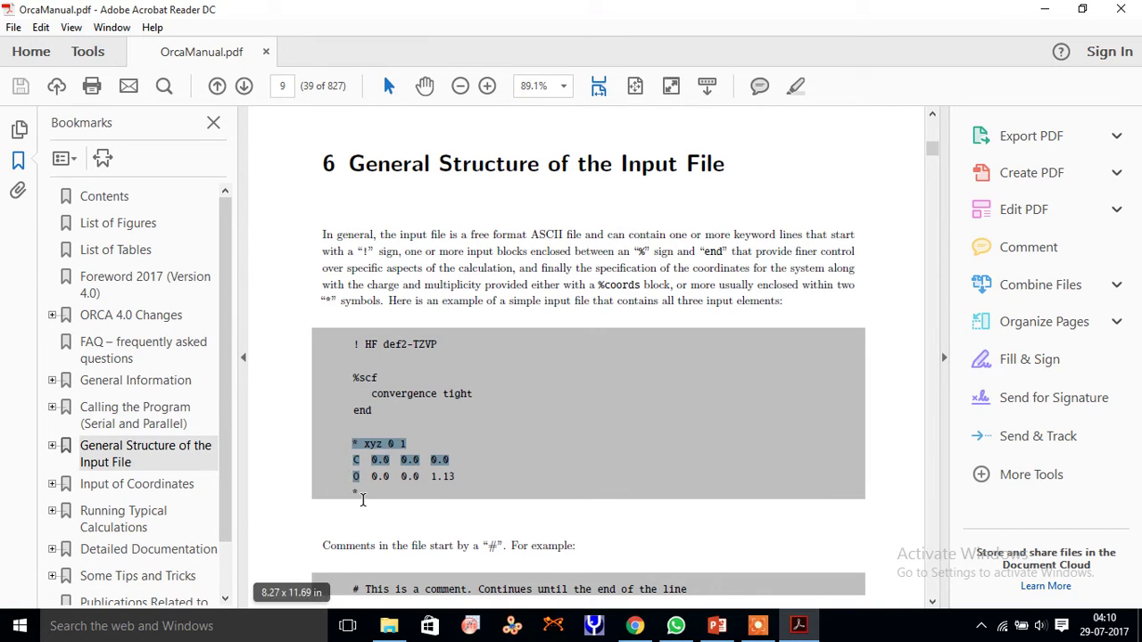
left_click(362, 499)
Select the whole HF def2-TZVP example input block and copy it to the clipboard
left_click_drag(362, 500, 346, 351)
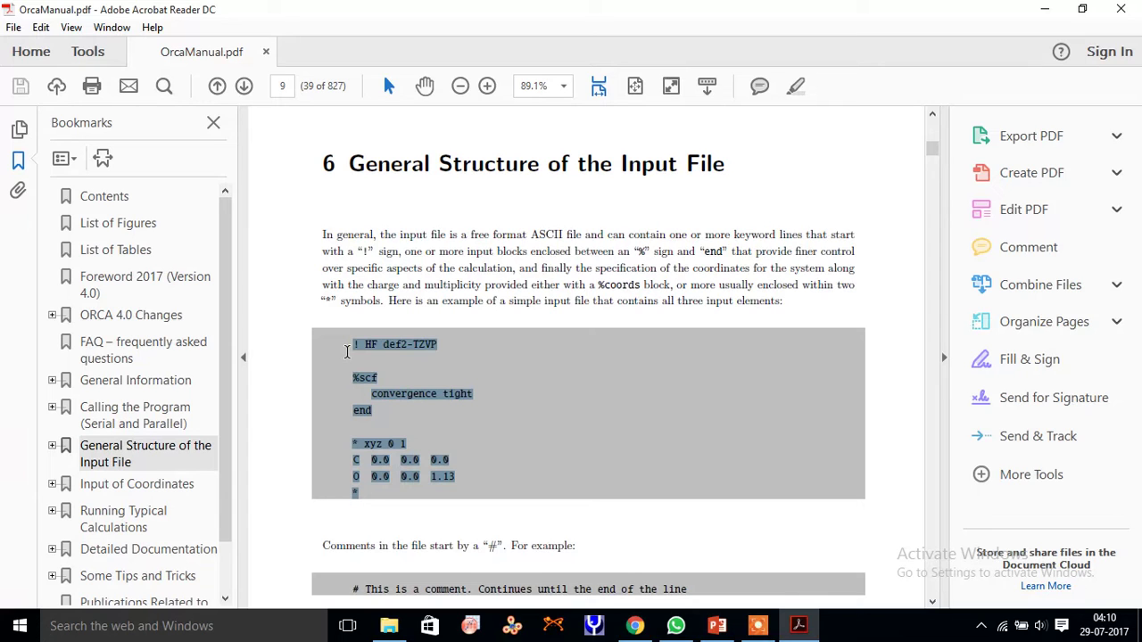
right_click(375, 350)
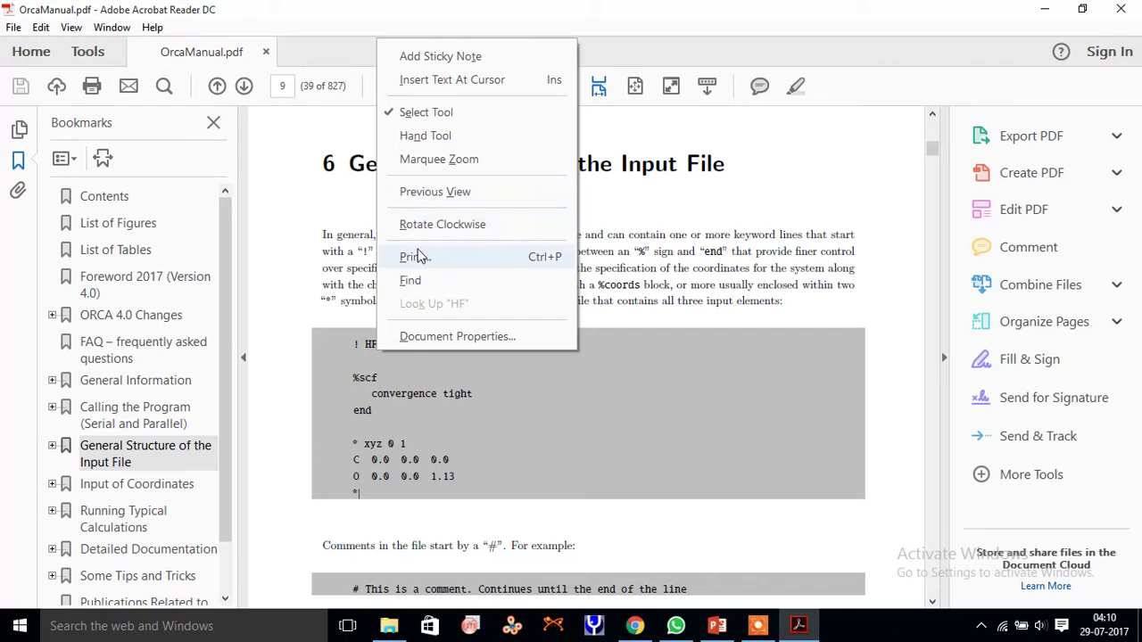
left_click(357, 349)
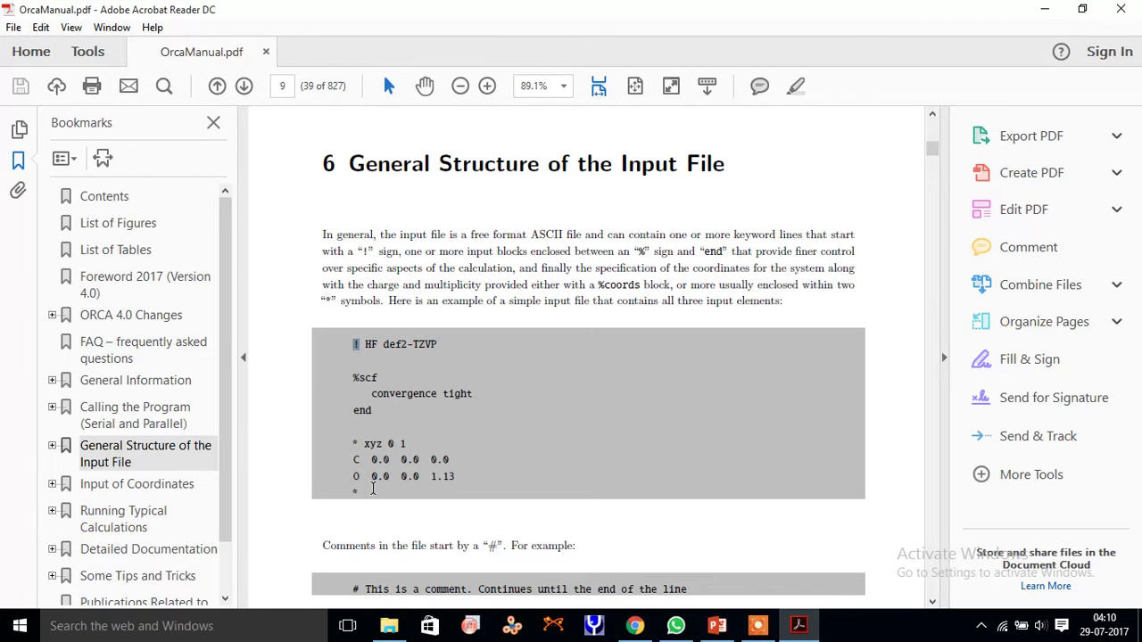
left_click(356, 492)
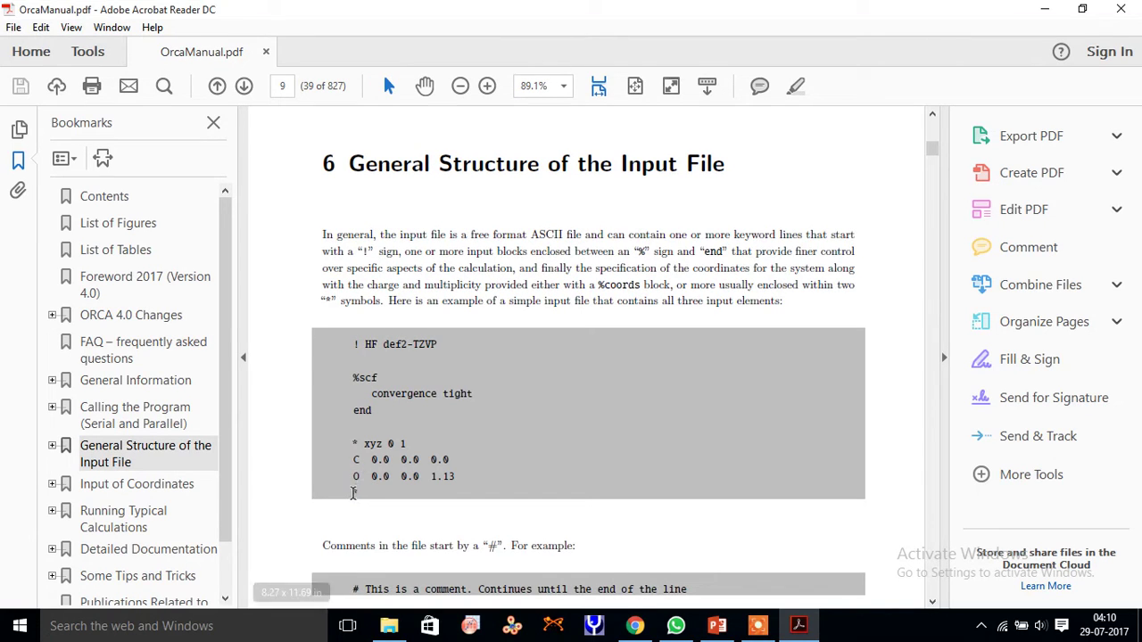
double_click(442, 477)
left_click(363, 491)
left_click_drag(363, 490, 357, 354)
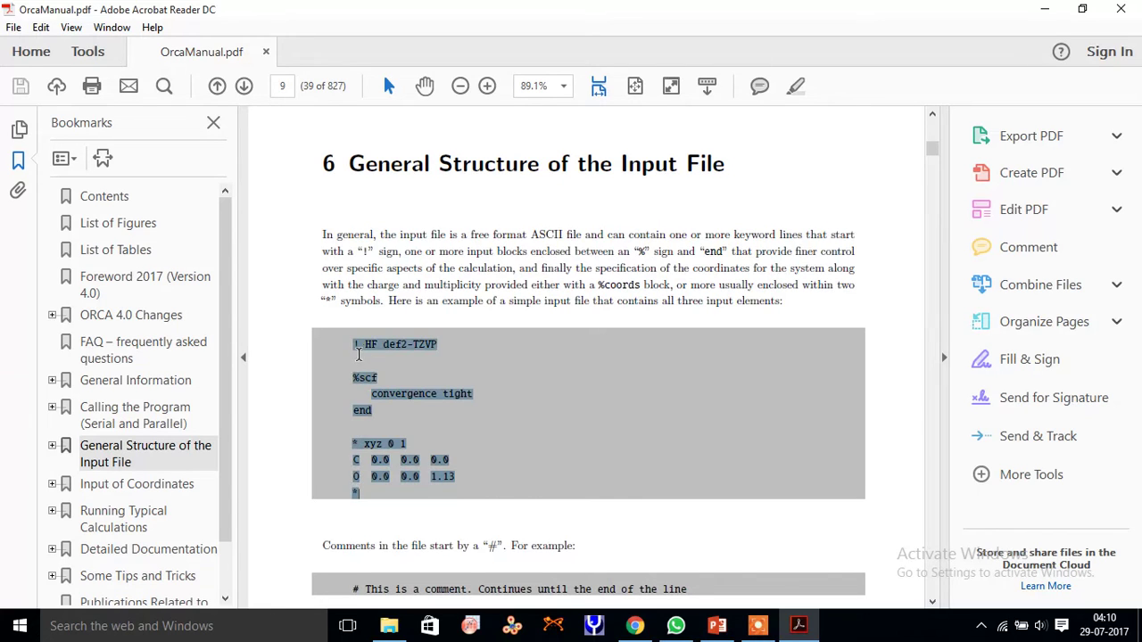
right_click(363, 349)
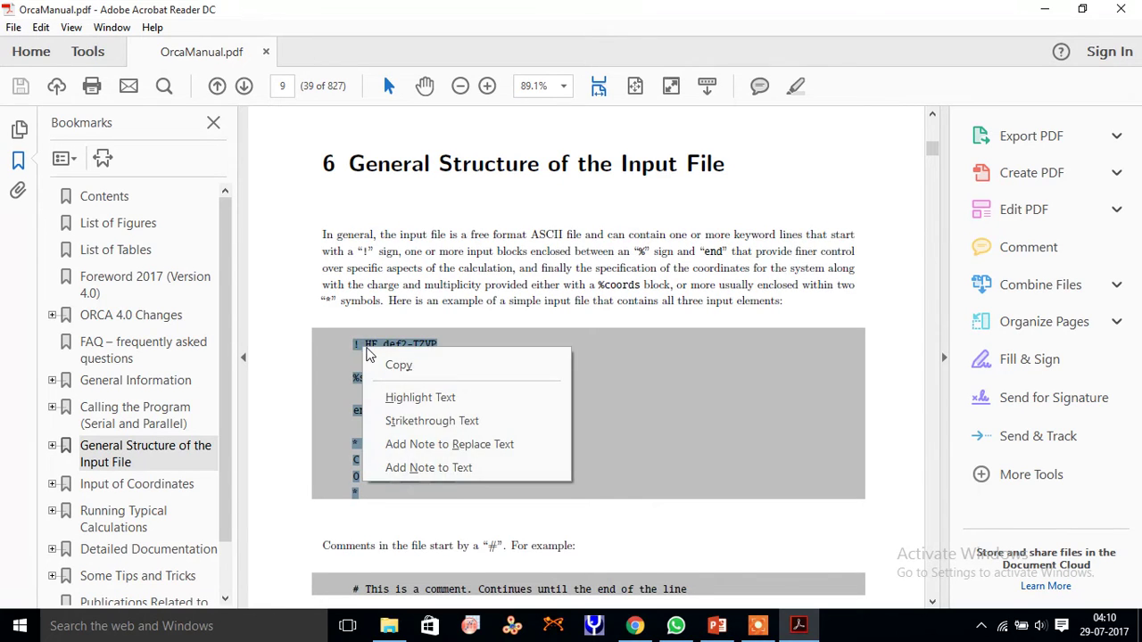
left_click(392, 365)
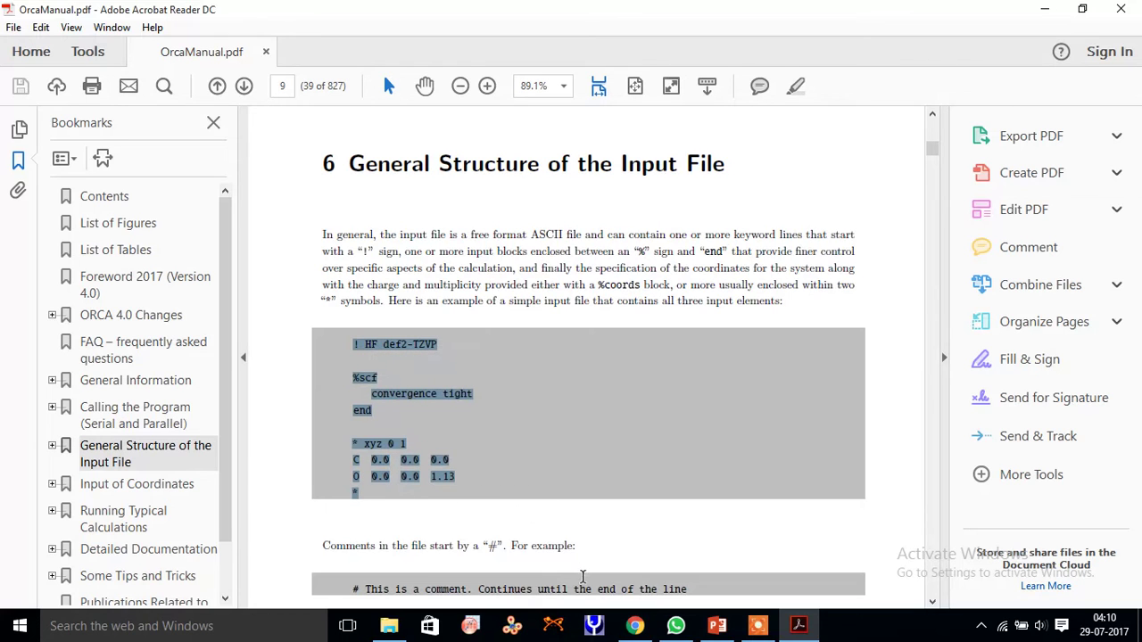
Create a new folder named youtubetest inside the orca folder
left_click(389, 626)
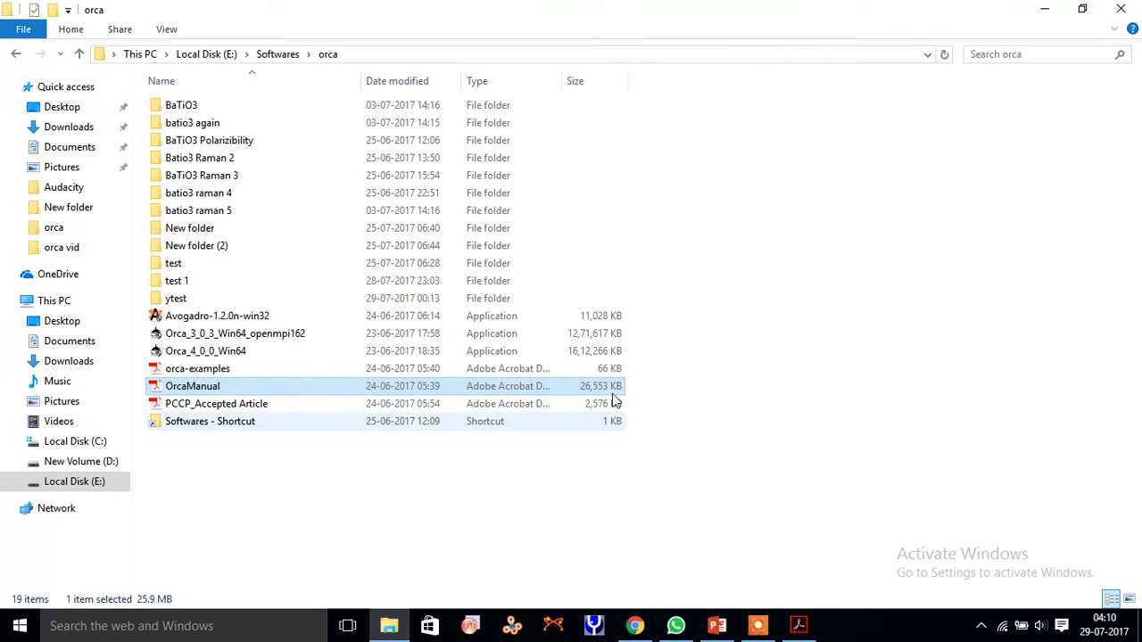
right_click(813, 165)
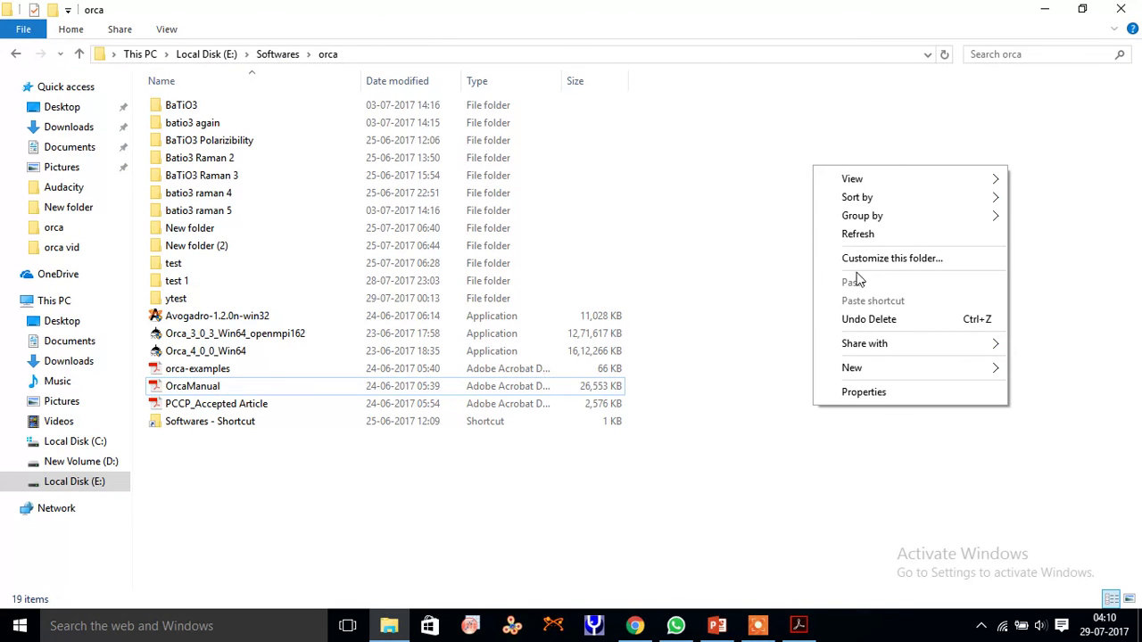
mouse_move(910, 368)
left_click(701, 373)
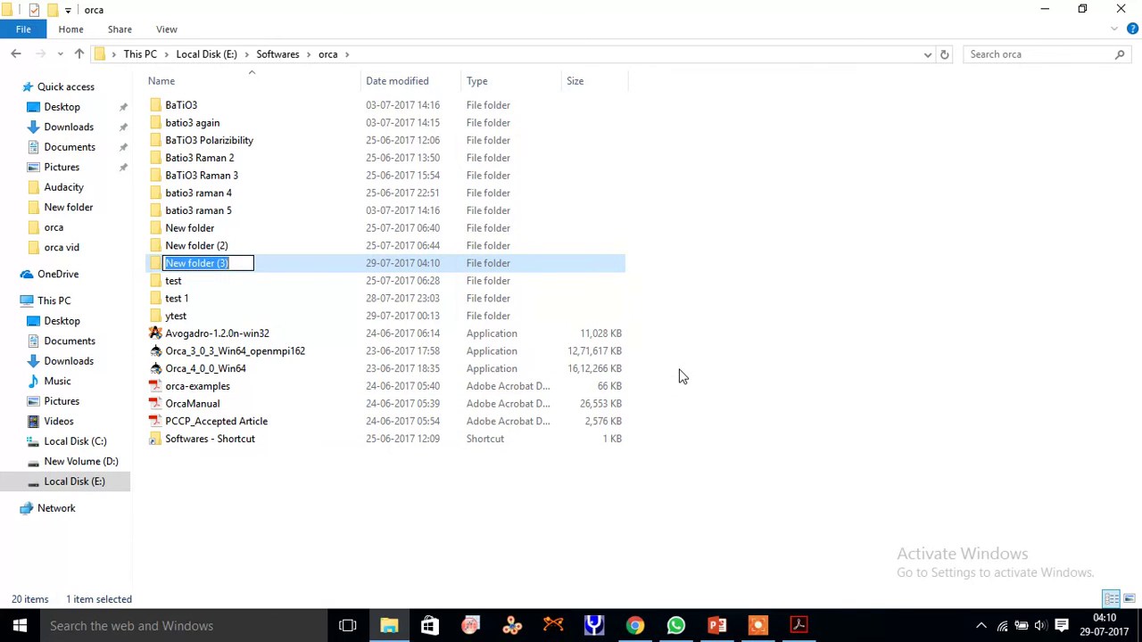
type("youtubetest")
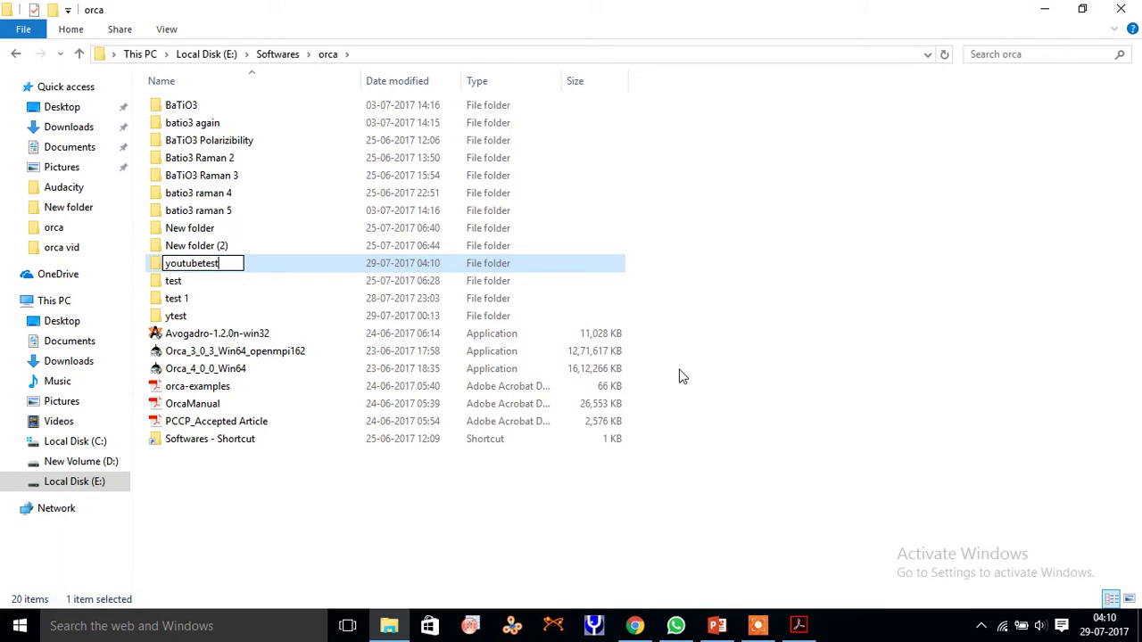
key("Return")
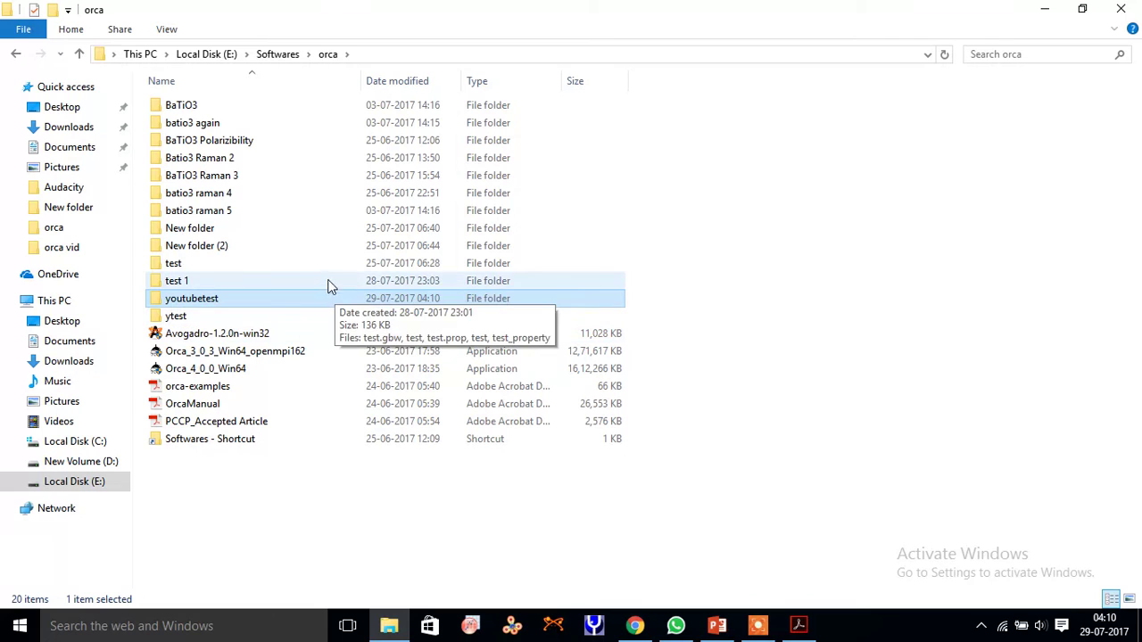
Create an empty text document named test inside youtubetest
double_click(314, 304)
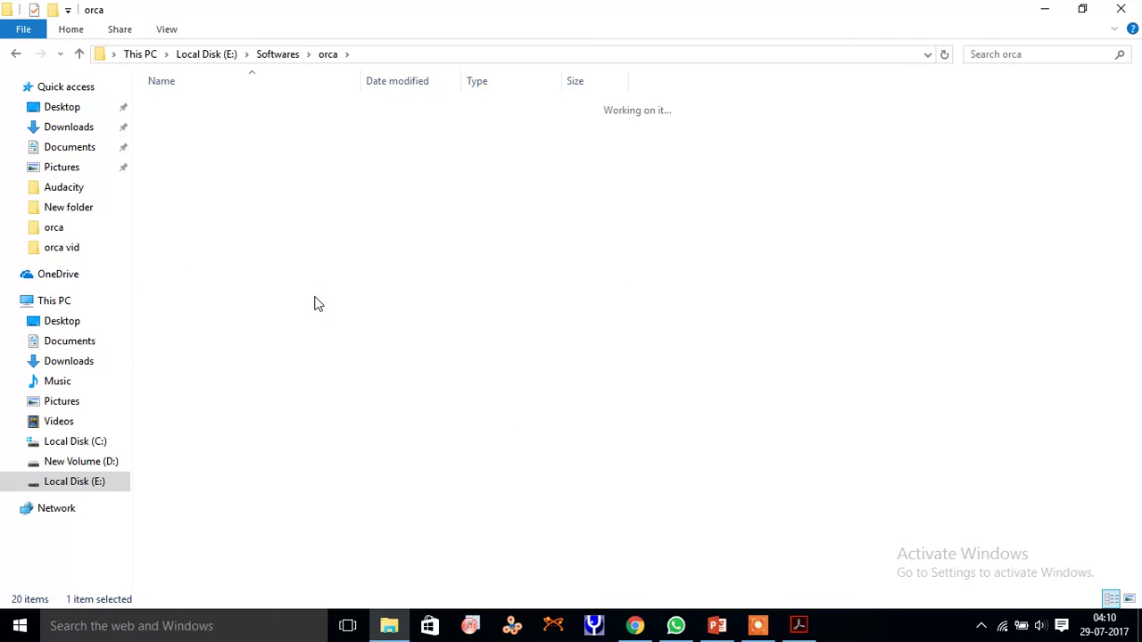
right_click(303, 240)
mouse_move(401, 441)
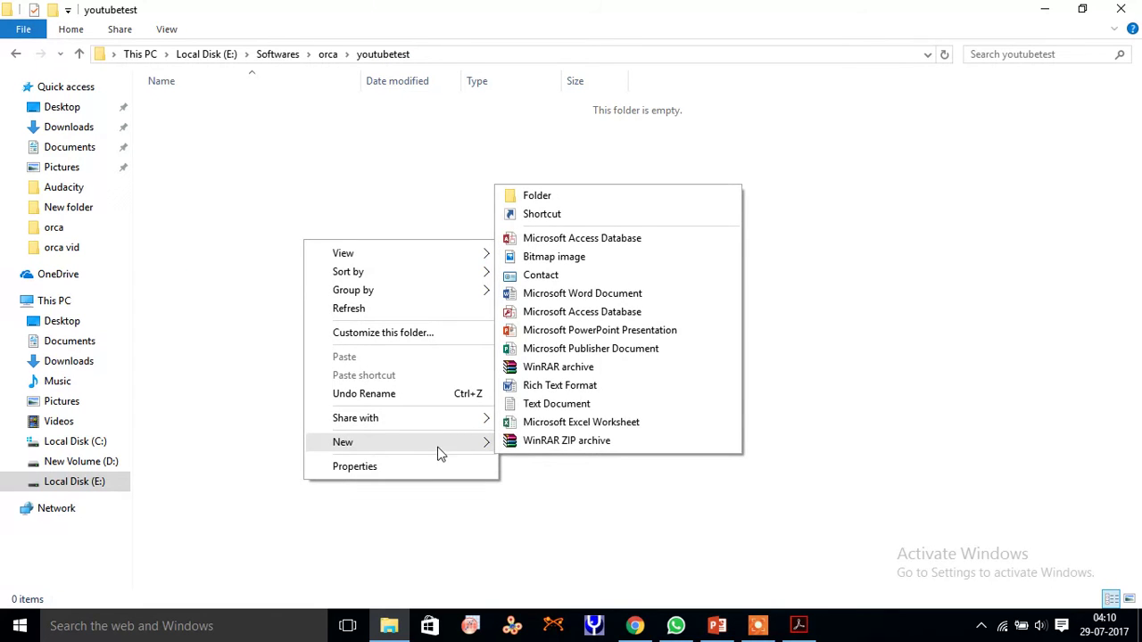
left_click(529, 410)
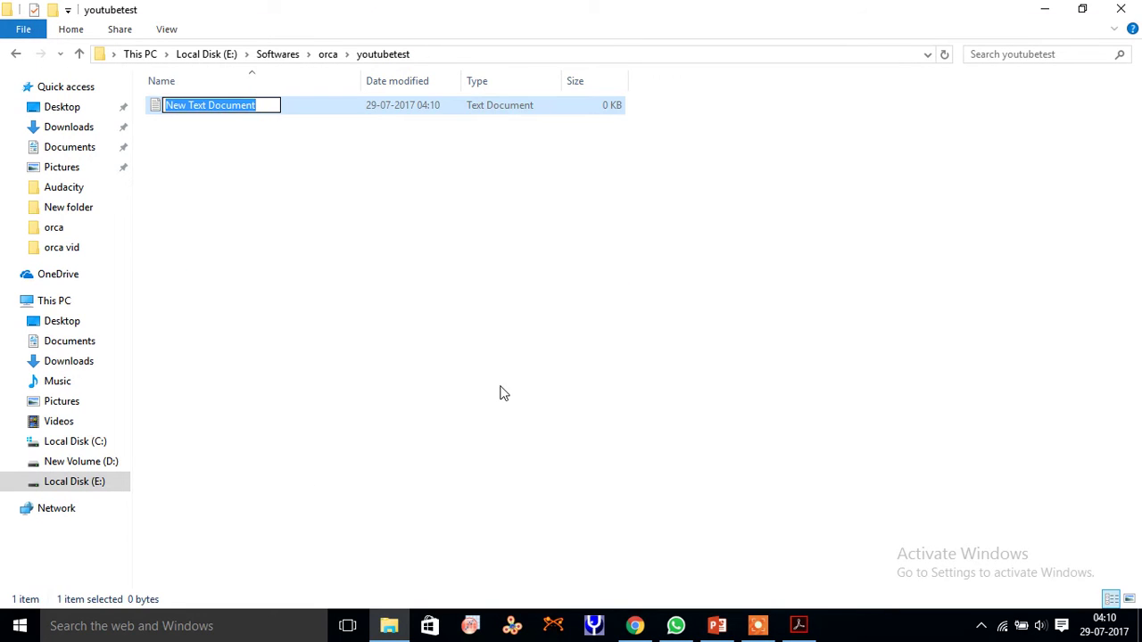
type("test")
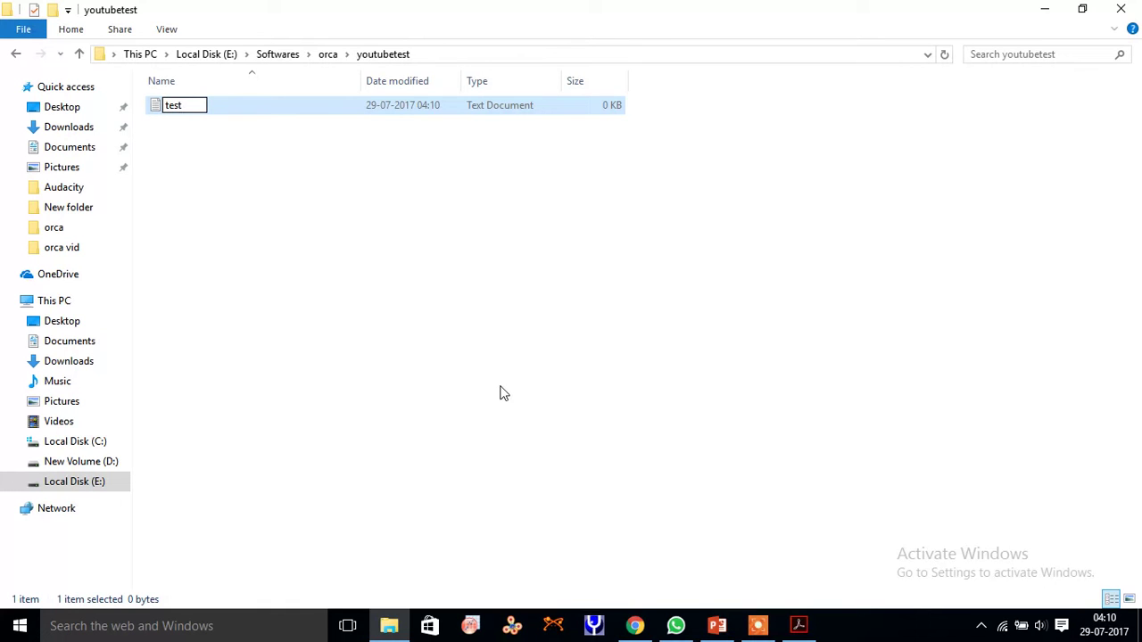
key("Return")
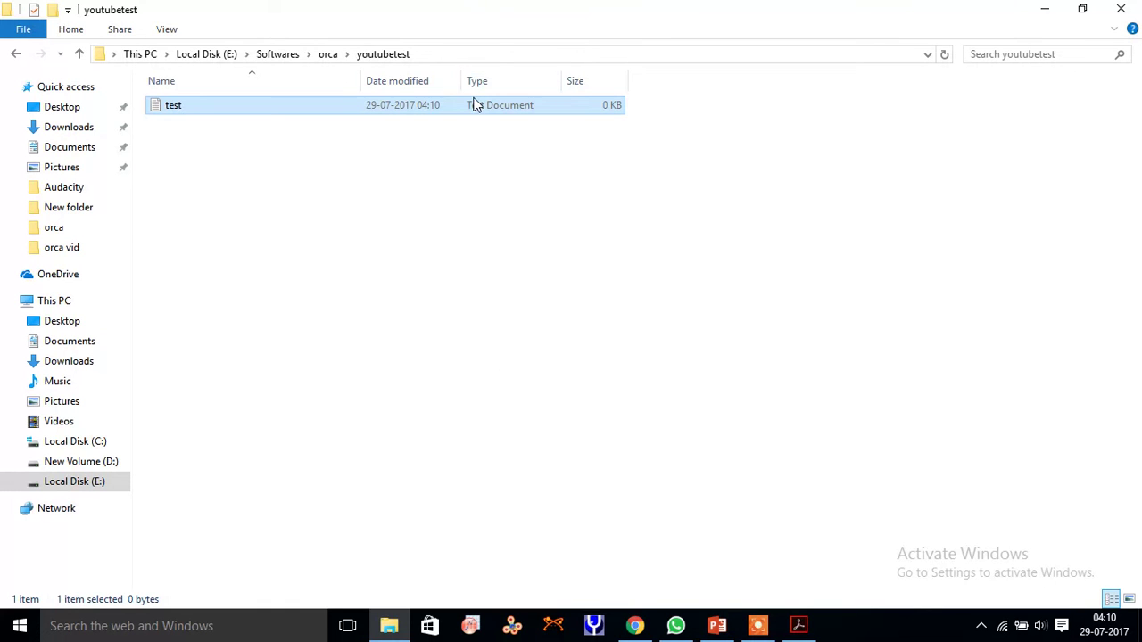
Paste the copied ORCA example input into test in Notepad, save it and close Notepad
double_click(475, 104)
right_click(473, 176)
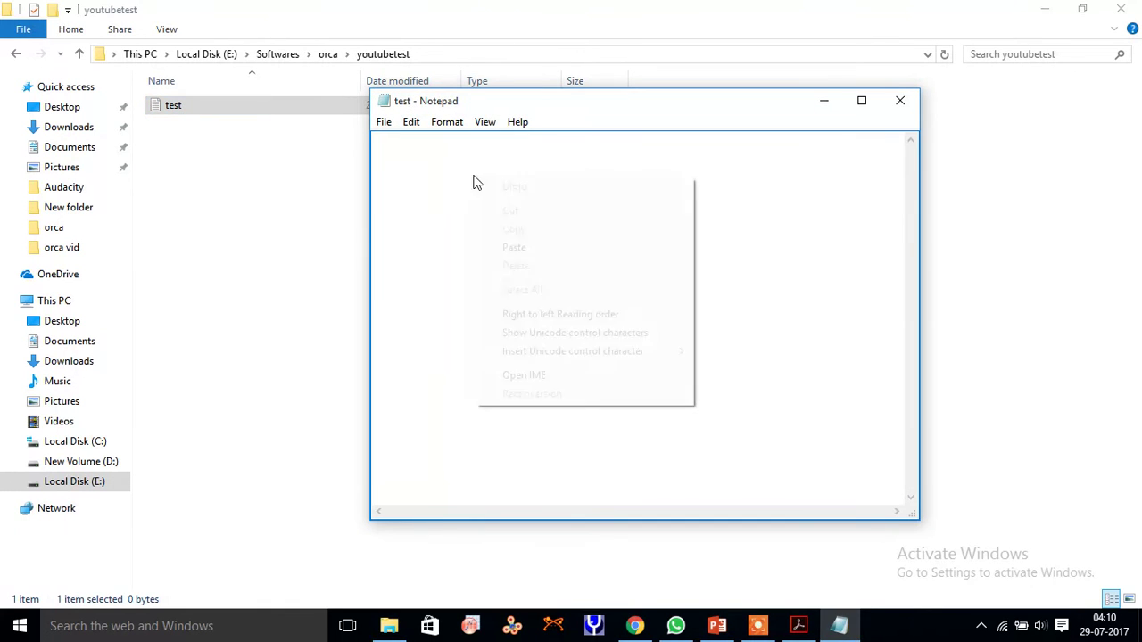
left_click(516, 247)
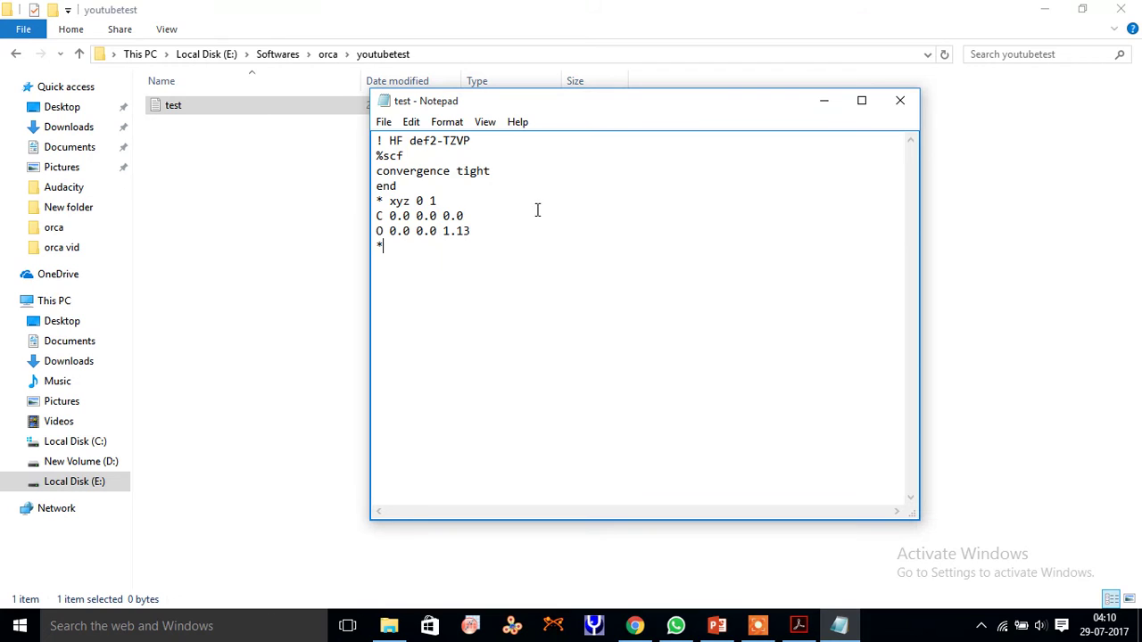
left_click(385, 122)
left_click(412, 178)
left_click(899, 104)
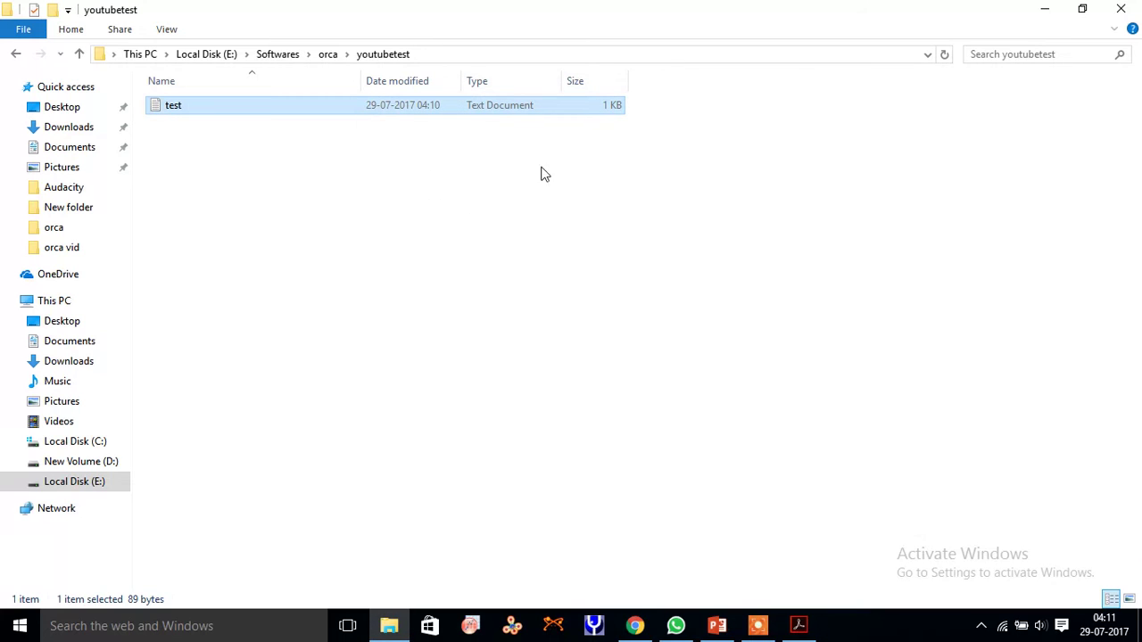
left_click(156, 617)
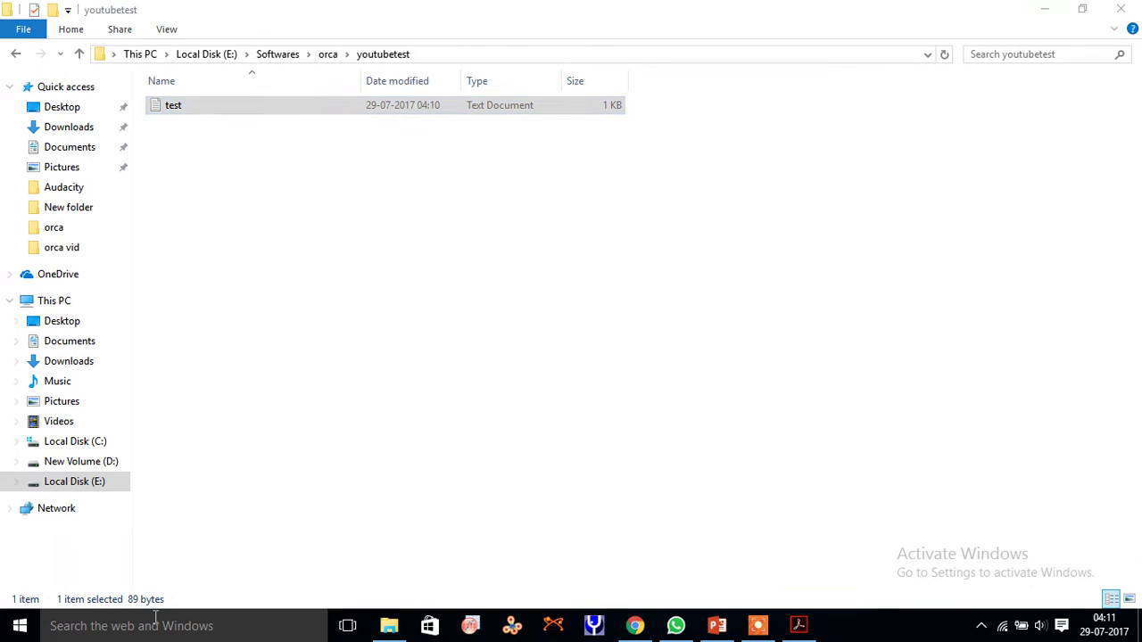
Open Command Prompt and change directory to E:\Softwares\orca\youtubetest
type("cmd")
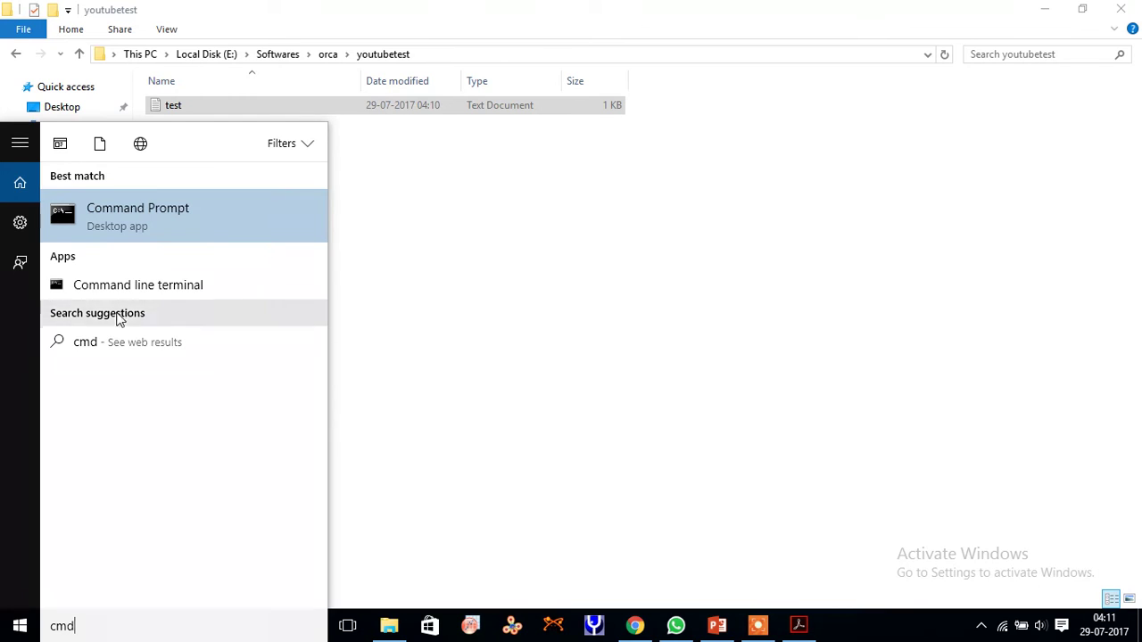
left_click(192, 219)
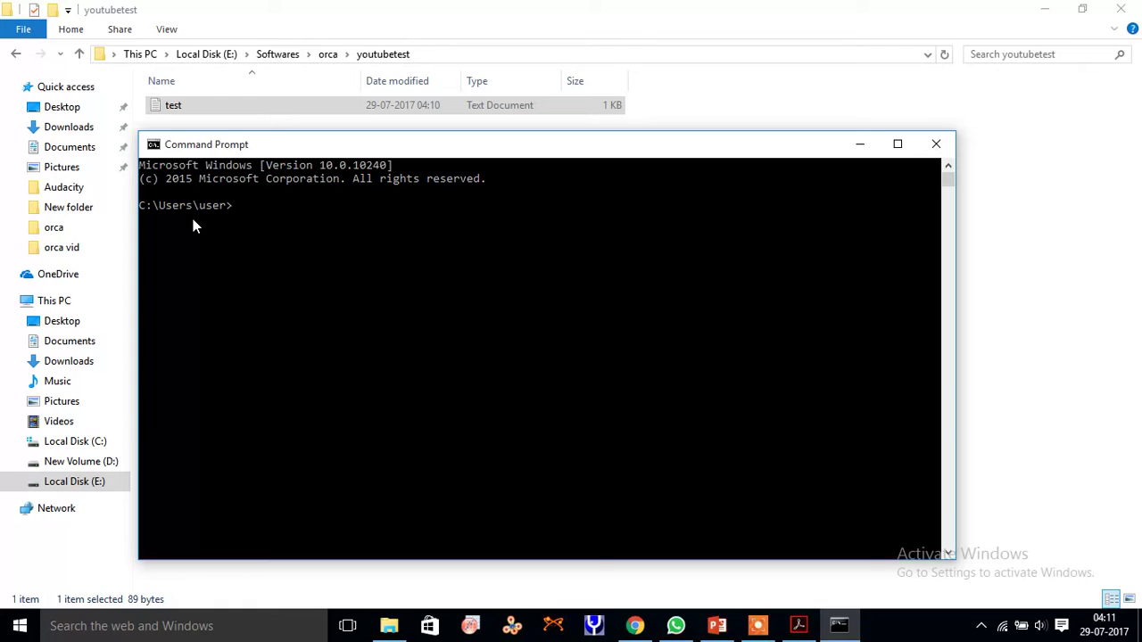
type("E")
type(":")
key("Return")
type("Sof")
key("Tab")
key("Return")
type("d ")
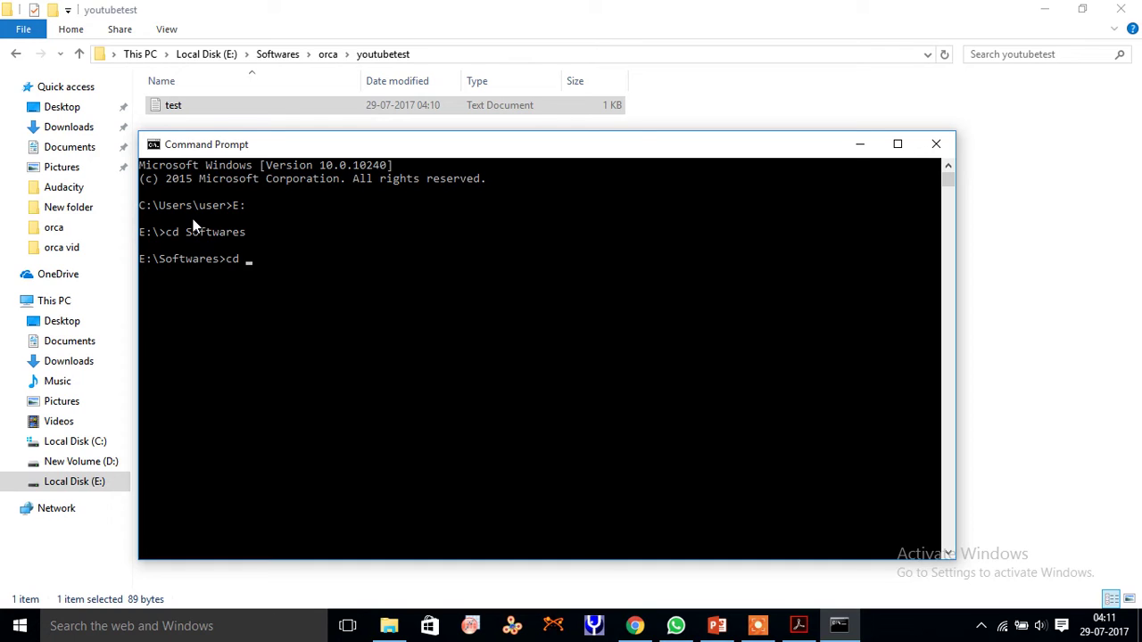
type("o")
key("Tab")
key("Return")
type("cd y")
key("Tab")
key("Return")
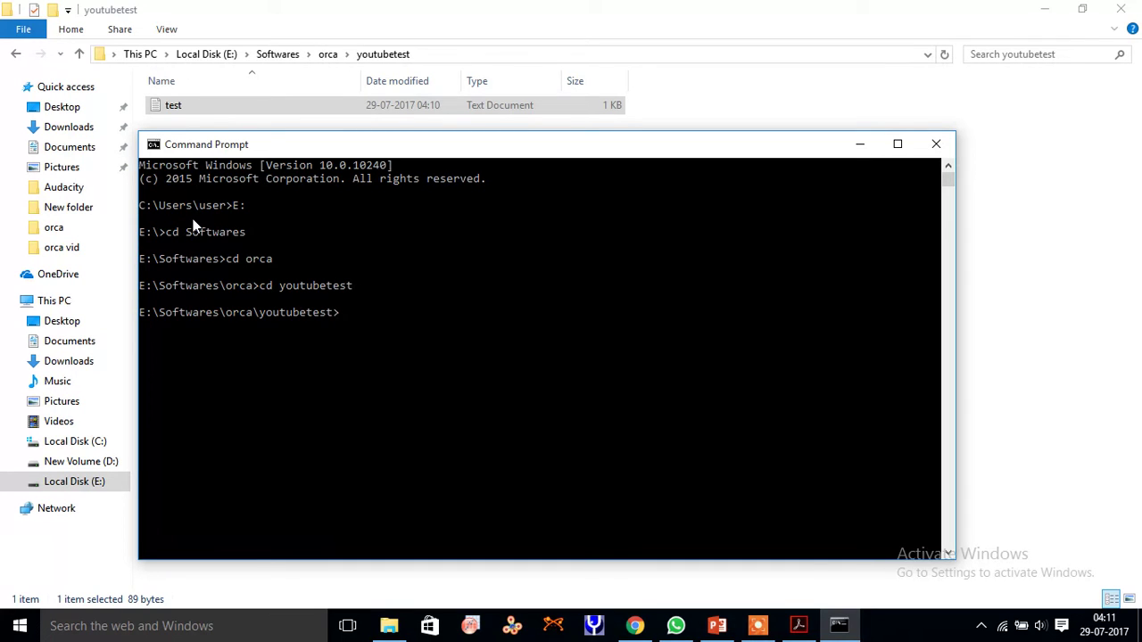
Run 'orca test.txt > test.out' to start the calculation
type("orcs")
key("BackSpace")
type("s")
key("BackSpace")
type("a ")
type("test.txt")
type(" > test.ou")
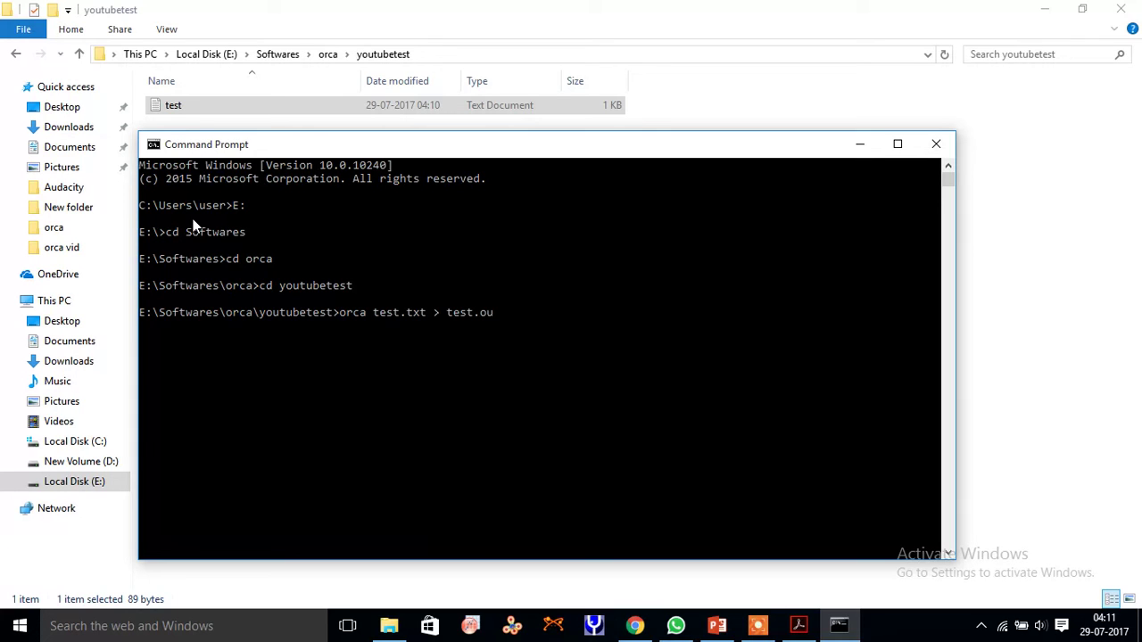
type("y")
key("BackSpace")
type("t")
key("Return")
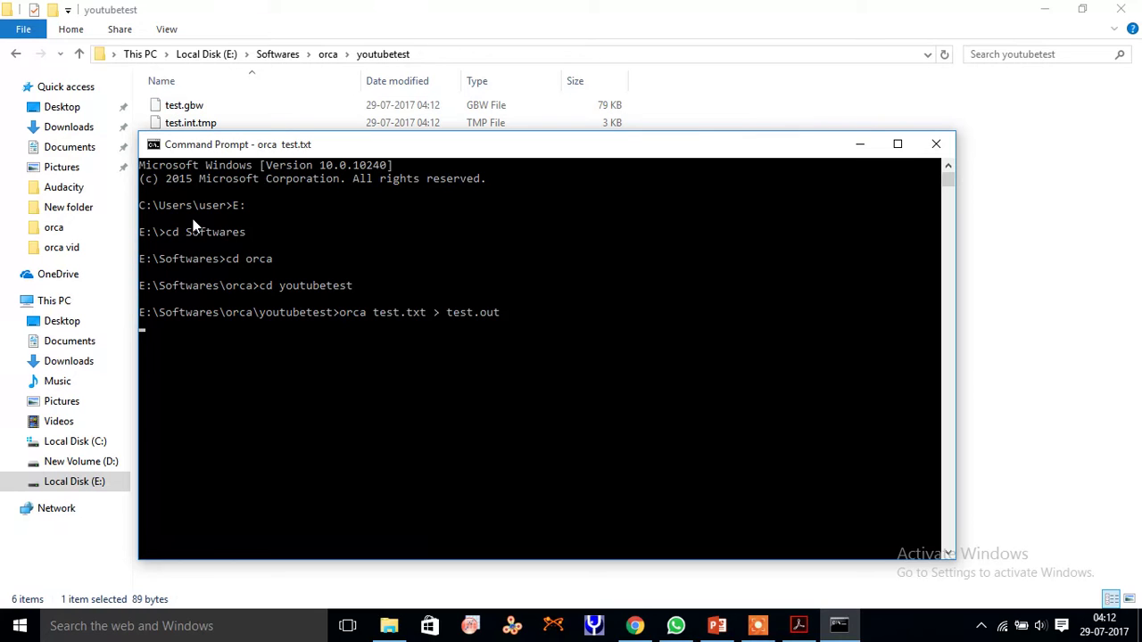
Move Command Prompt aside and select the 26 KB test.out in the youtubetest folder
mouse_move(322, 148)
left_mouse_down()
mouse_move(507, 158)
mouse_move(494, 158)
left_mouse_up()
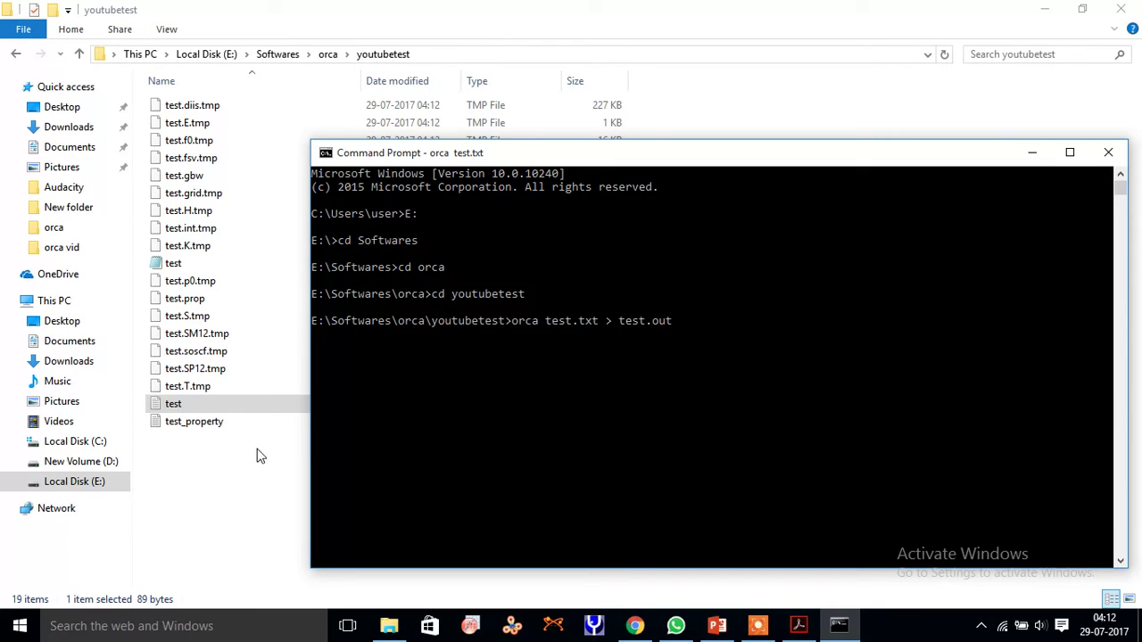
left_click(226, 495)
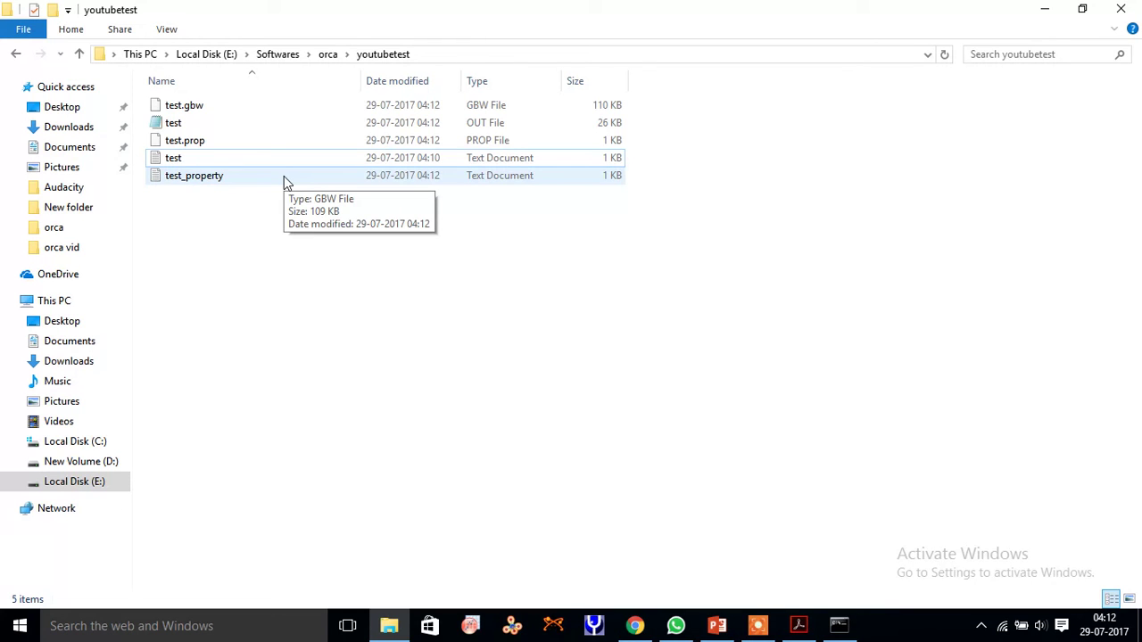
left_click(331, 122)
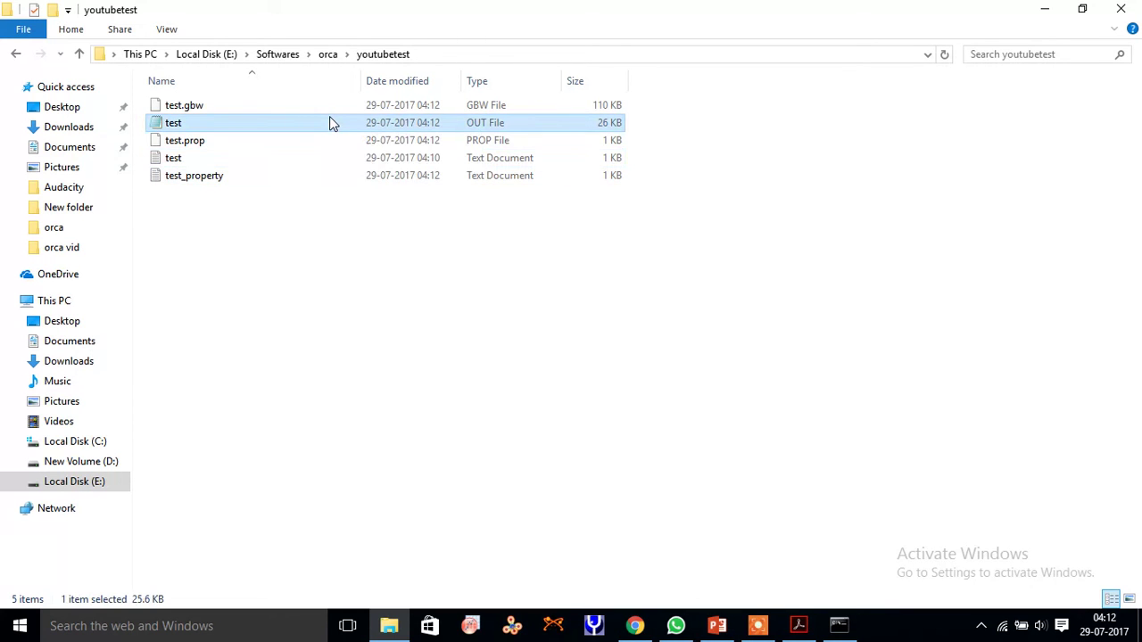
Open test.out maximized in Notepad and scroll through the ORCA 4.0.0 output to the DFT grid generation section
double_click(329, 122)
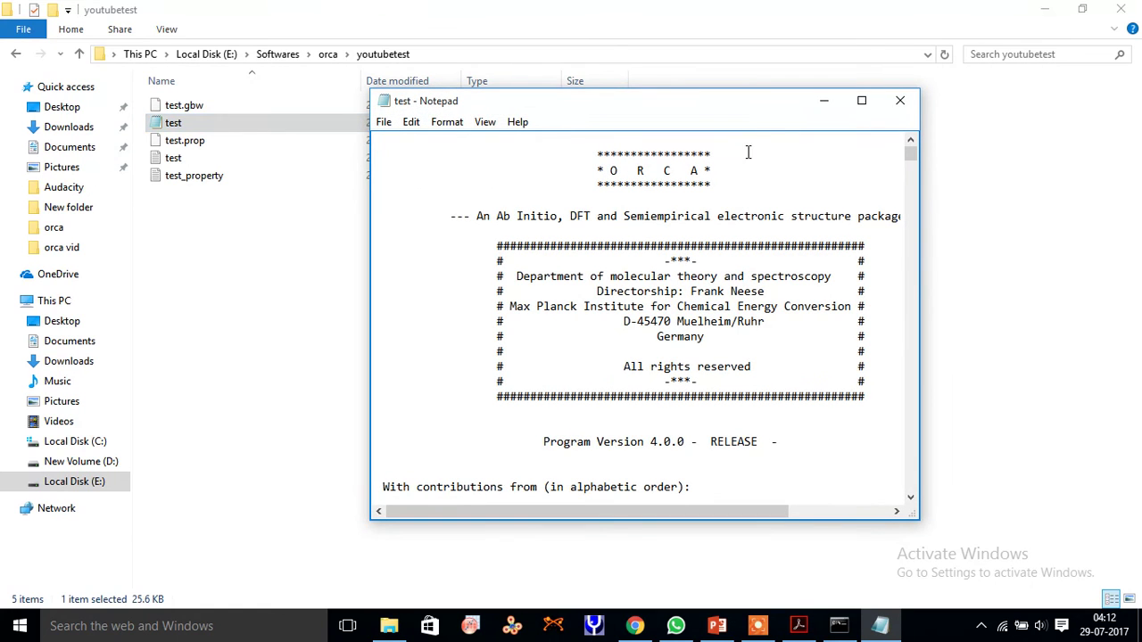
left_click(861, 102)
scroll(931, 247, "down", 3)
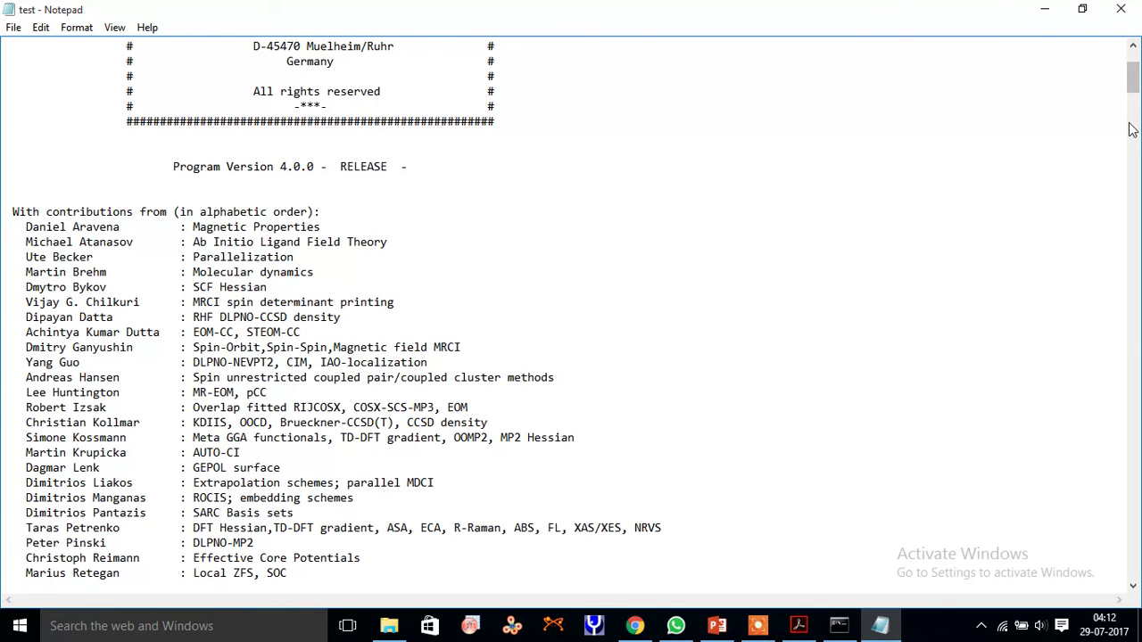
left_click_drag(1132, 85, 1128, 212)
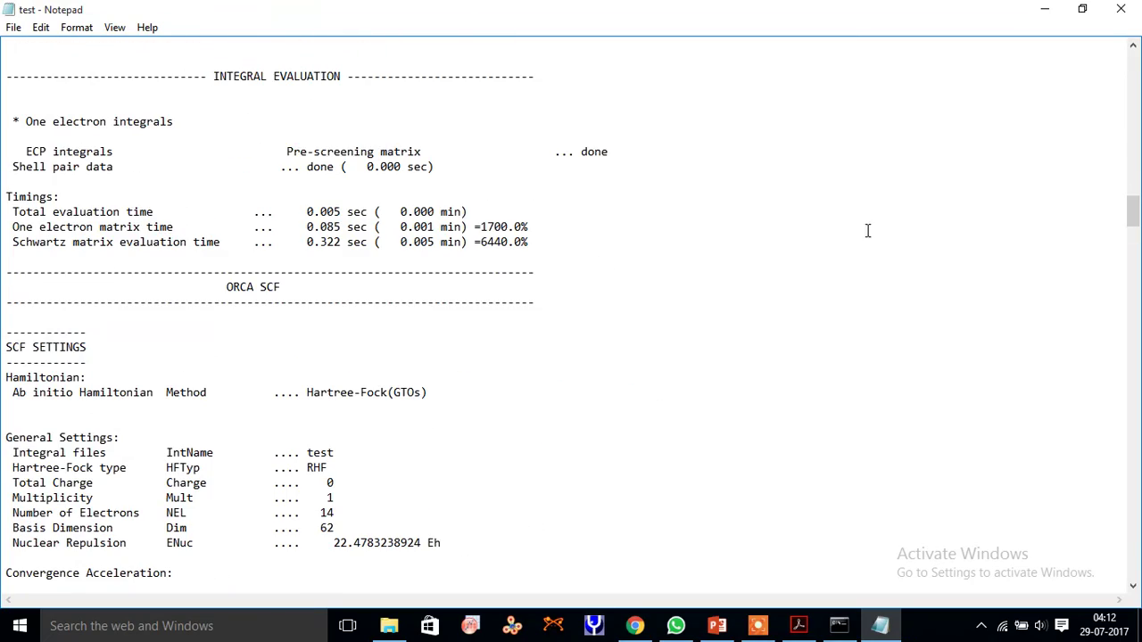
scroll(433, 408, "down", 1)
scroll(433, 407, "down", 9)
scroll(432, 408, "down", 8)
scroll(432, 408, "down", 8)
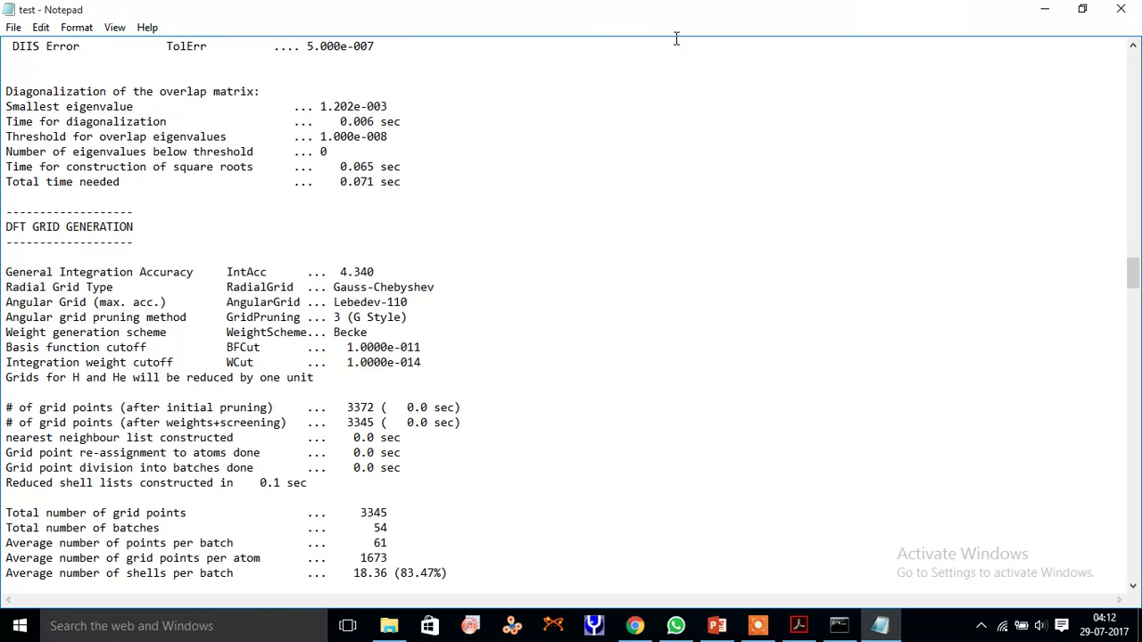
Bring up the one-slide PowerPoint presentation asking viewers to comment, like and subscribe
left_click(718, 625)
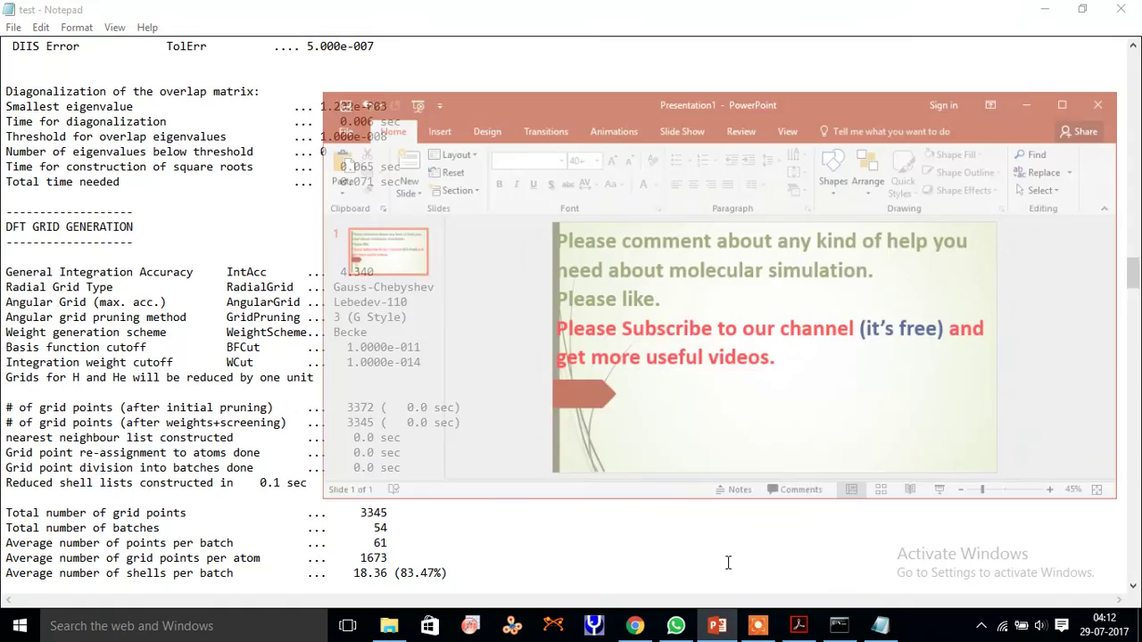